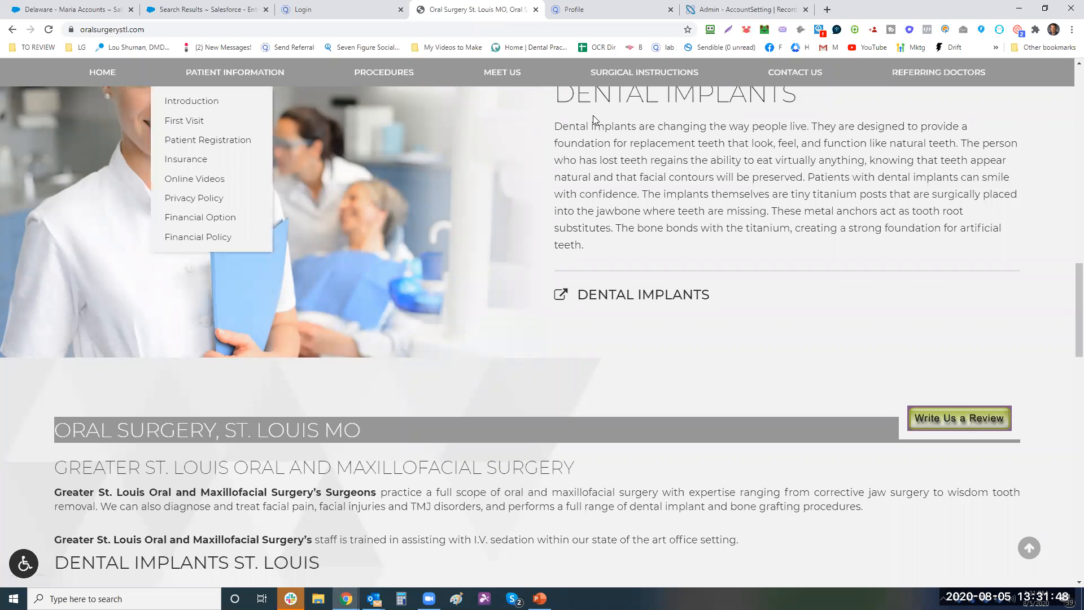
- Look over the RecordLinc account settings, then go back to the OneClick My Profile page
{"action": "scroll", "coordinate": [486, 342], "scroll_direction": "down", "scroll_amount": 15}
{"action": "scroll", "coordinate": [493, 348], "scroll_direction": "up", "scroll_amount": 20}
{"action": "scroll", "coordinate": [583, 121], "scroll_direction": "up", "scroll_amount": 6}
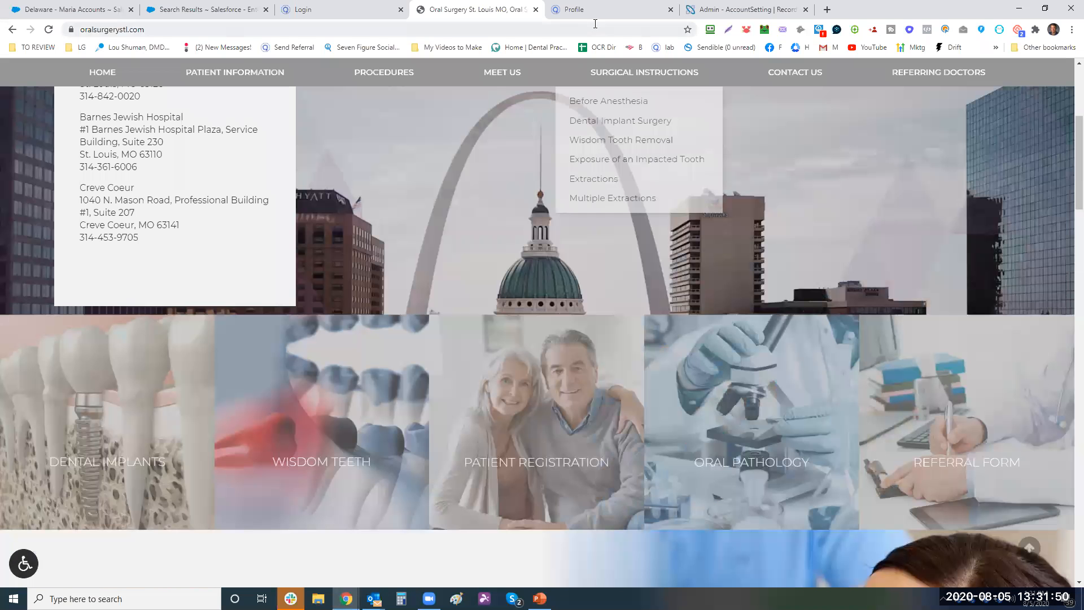
{"action": "left_click", "coordinate": [745, 9]}
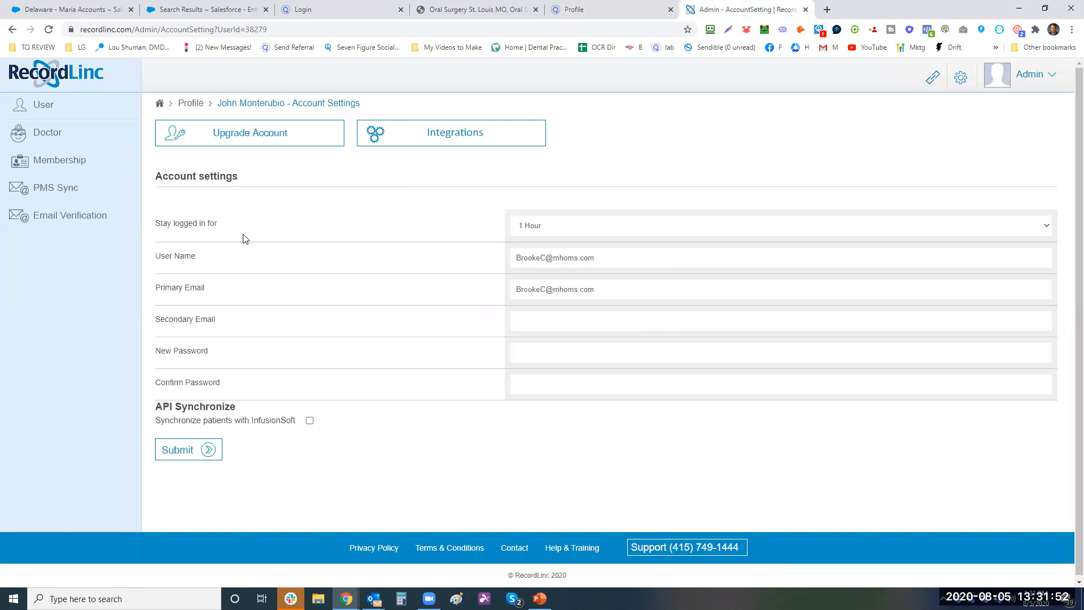
{"action": "left_click", "coordinate": [565, 10]}
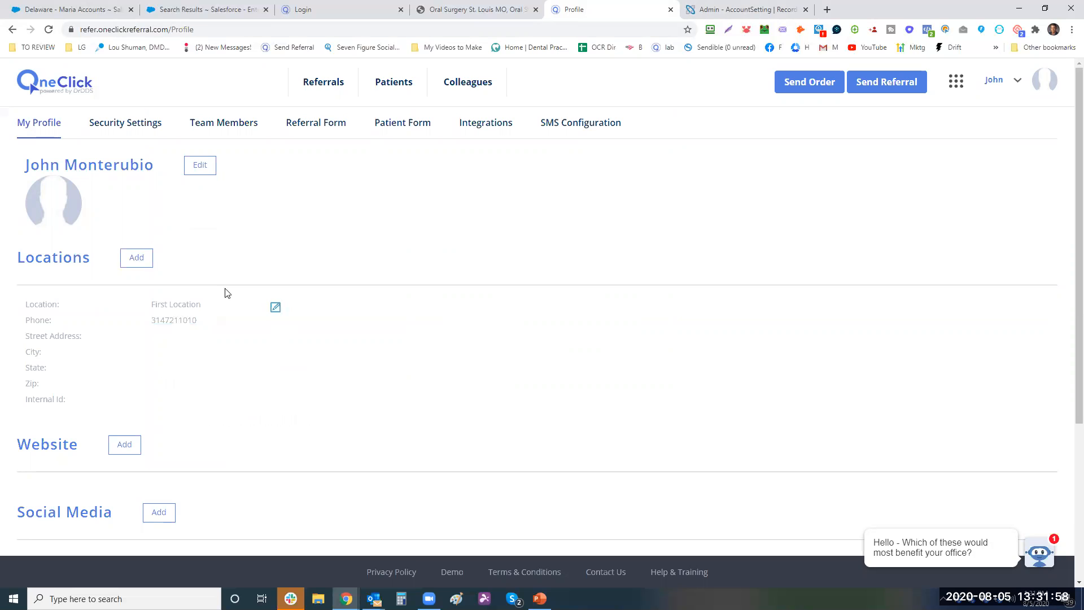
- Start adding a second location, cancel it, and switch to the practice's website
{"action": "left_click", "coordinate": [136, 259]}
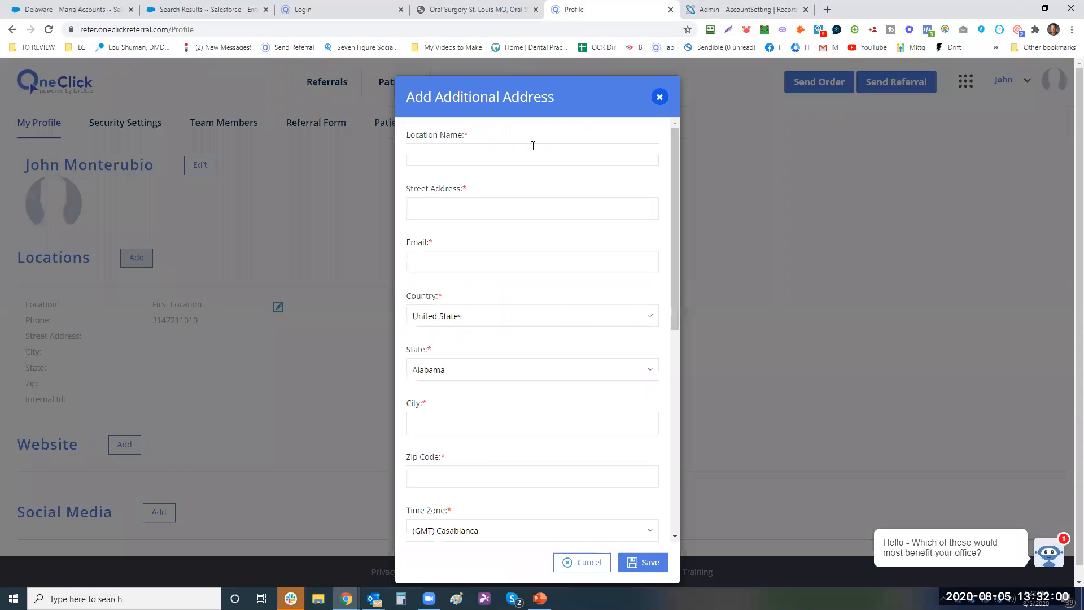
{"action": "left_click", "coordinate": [578, 563]}
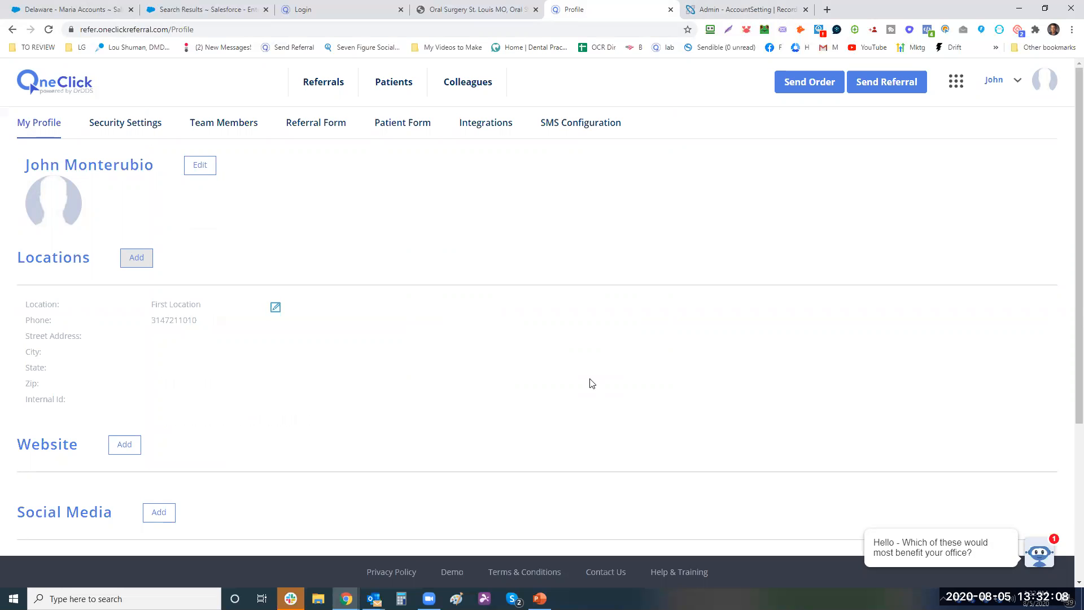
{"action": "left_click", "coordinate": [416, 10]}
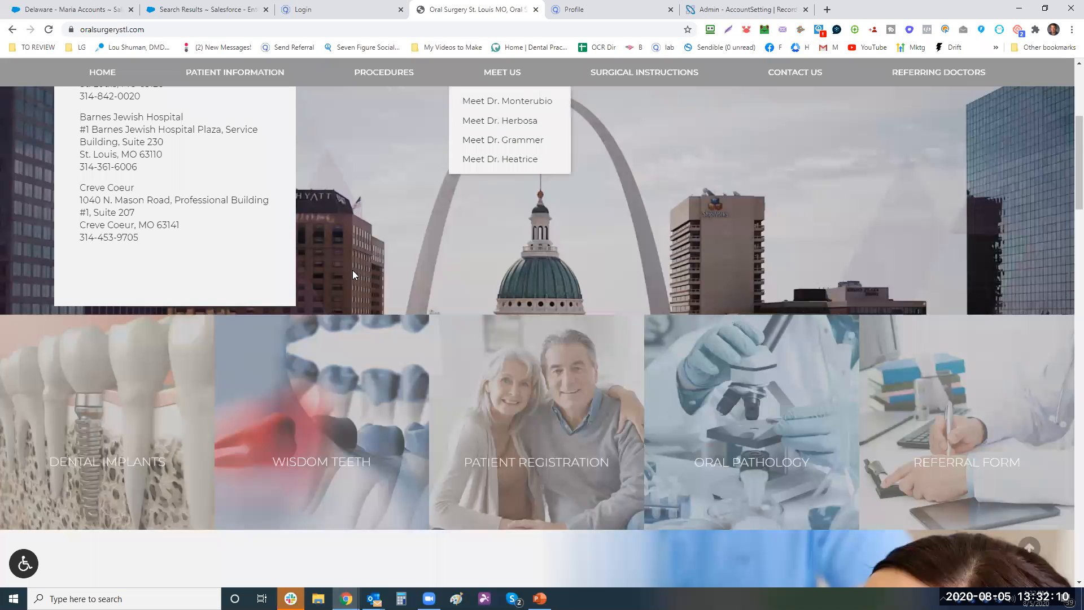
- Review the four office addresses on oralsurgerystl.com and return to the OneClick profile
{"action": "scroll", "coordinate": [245, 341], "scroll_direction": "up", "scroll_amount": 4}
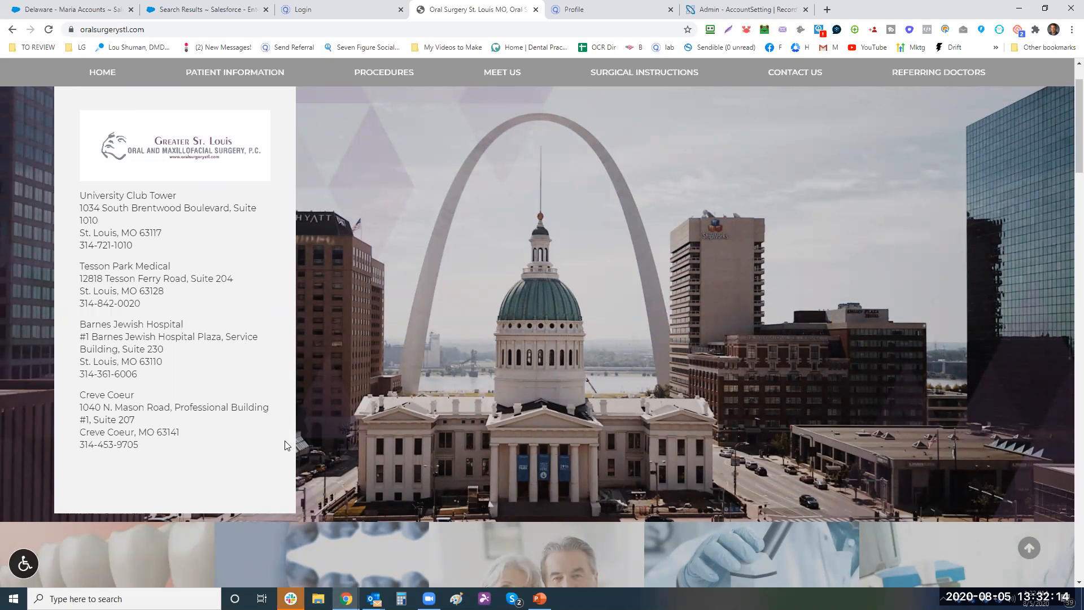
{"action": "left_click", "coordinate": [584, 10]}
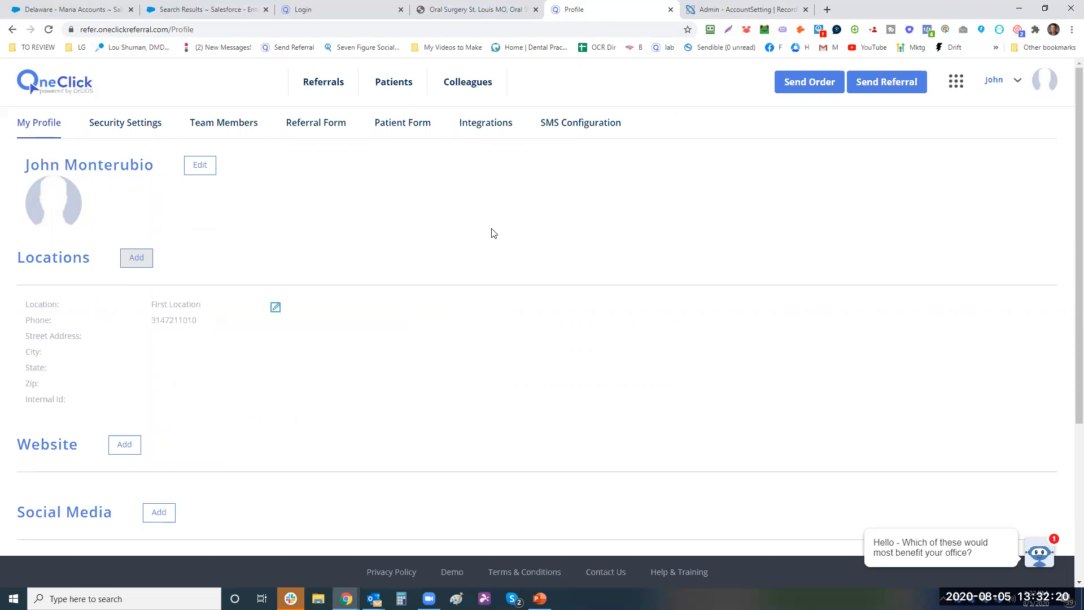
- Turn on Display Locations in the Referral Form settings and start a new referral
{"action": "left_click", "coordinate": [318, 128]}
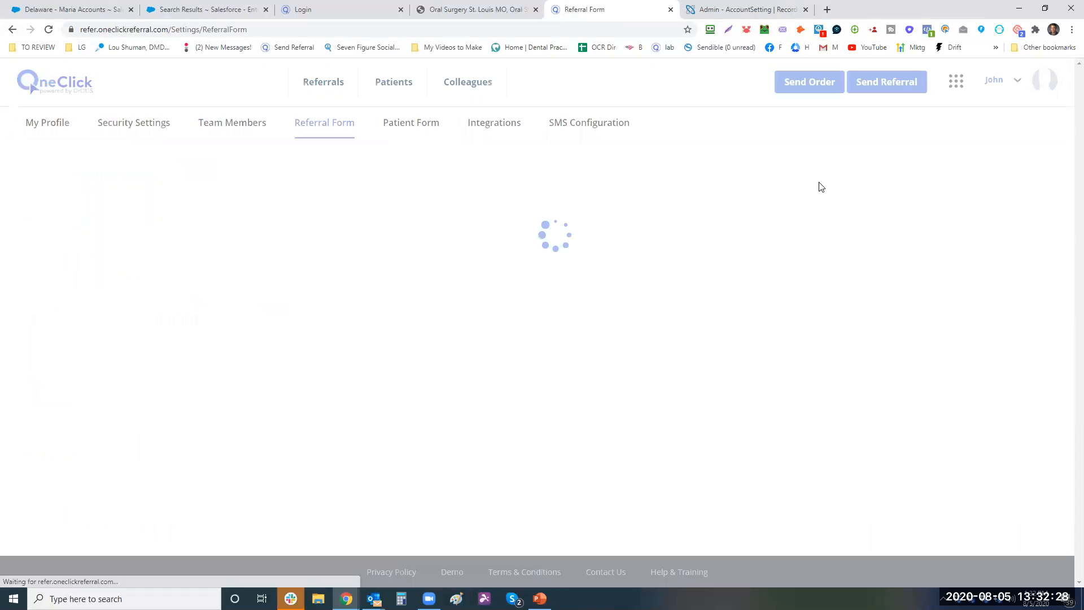
{"action": "scroll", "coordinate": [754, 270], "scroll_direction": "down", "scroll_amount": 4}
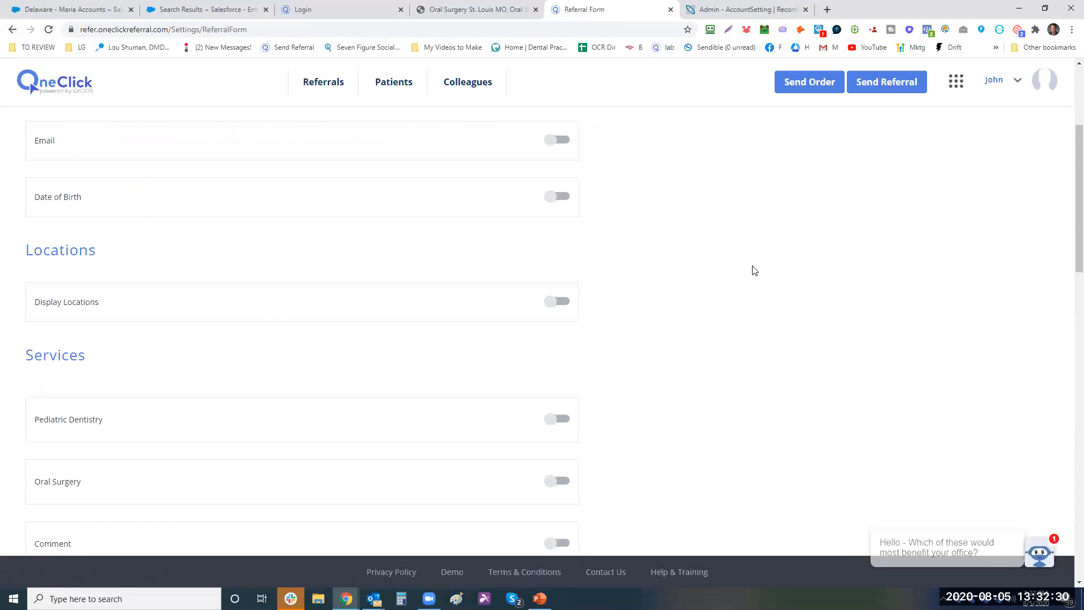
{"action": "left_click", "coordinate": [561, 303]}
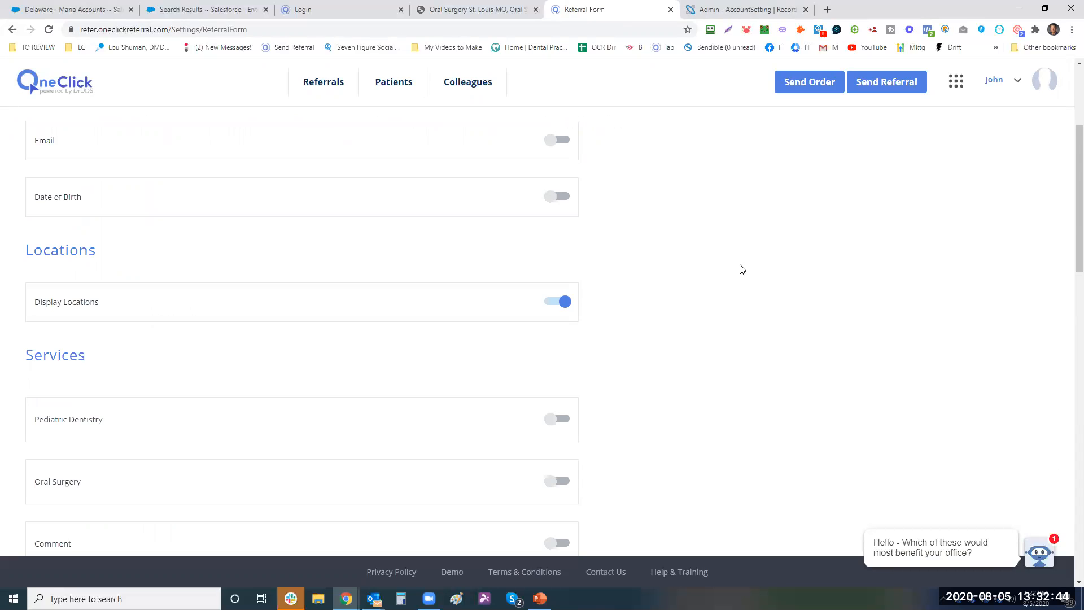
{"action": "left_click", "coordinate": [893, 82]}
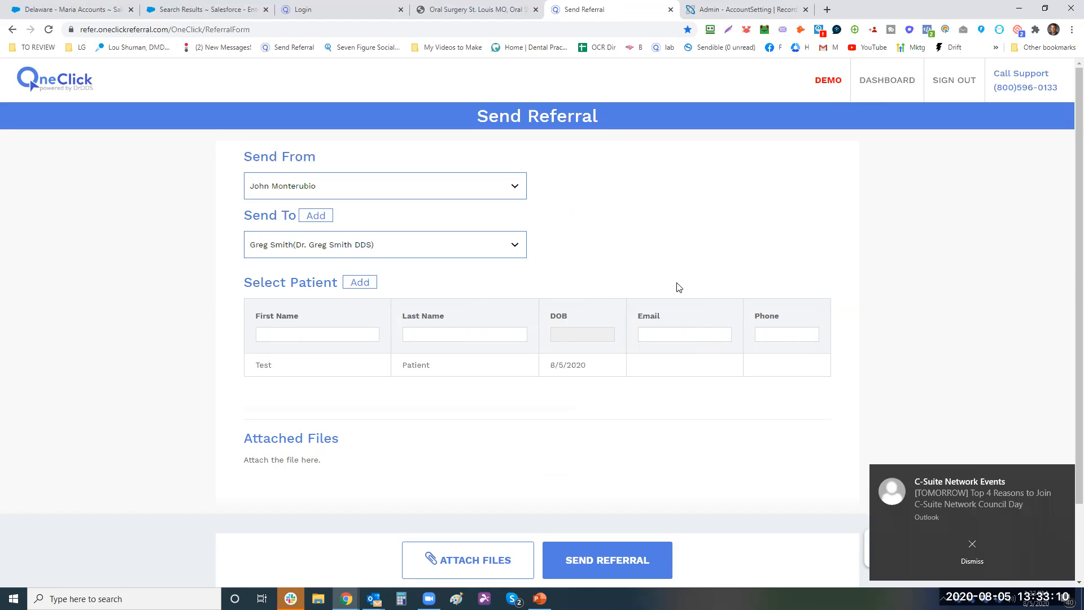
- Check the Send To recipient, leave it unchanged, and send the test referral
{"action": "left_click", "coordinate": [442, 244]}
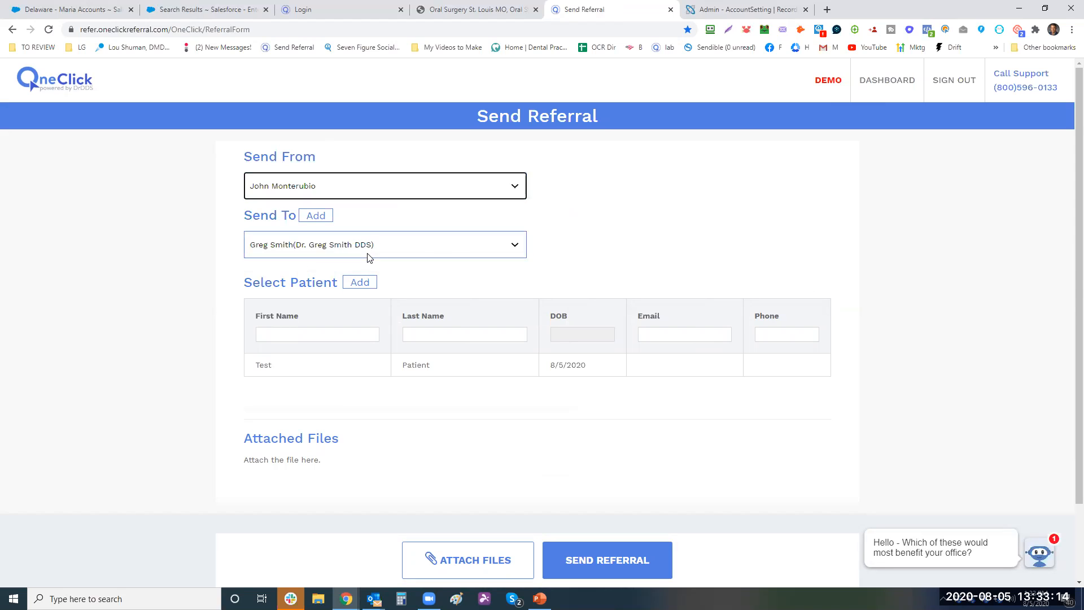
{"action": "left_click", "coordinate": [738, 220]}
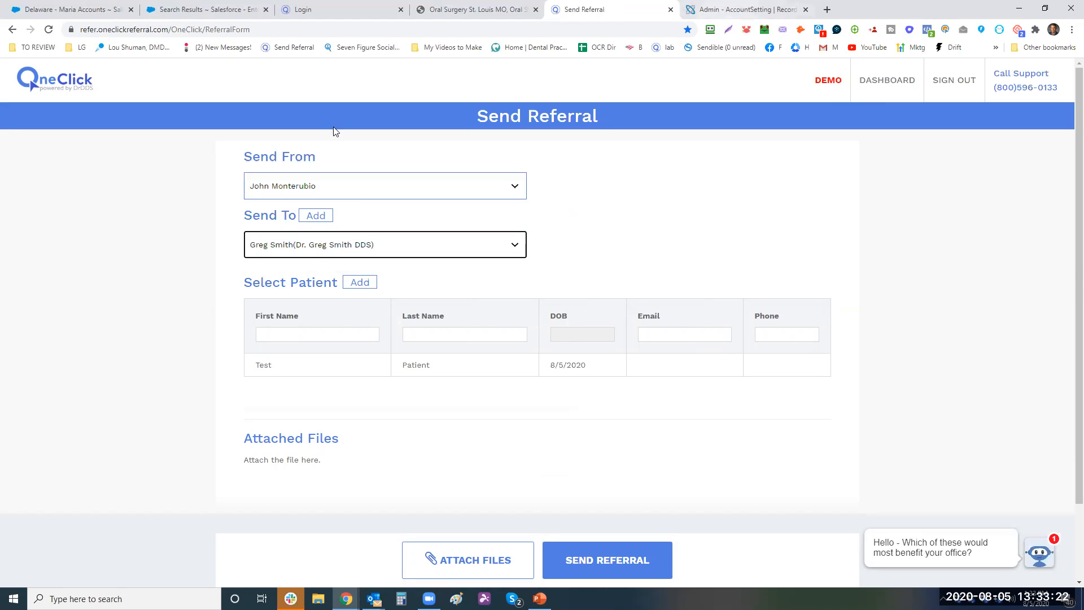
{"action": "left_click", "coordinate": [861, 83]}
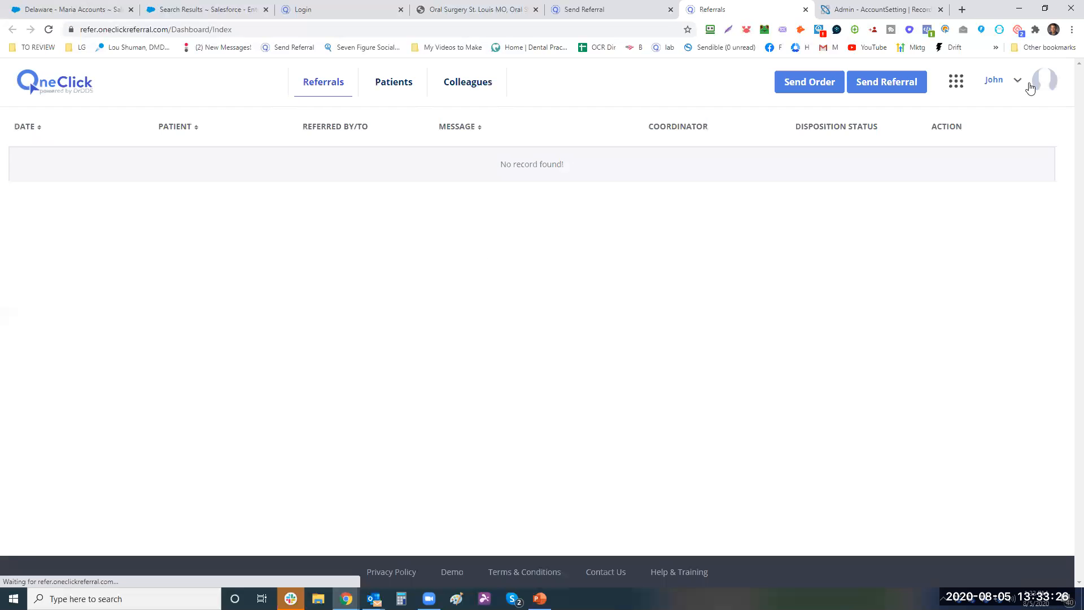
- Go from the John account menu's Settings to the Team Members list
{"action": "left_click", "coordinate": [1008, 108]}
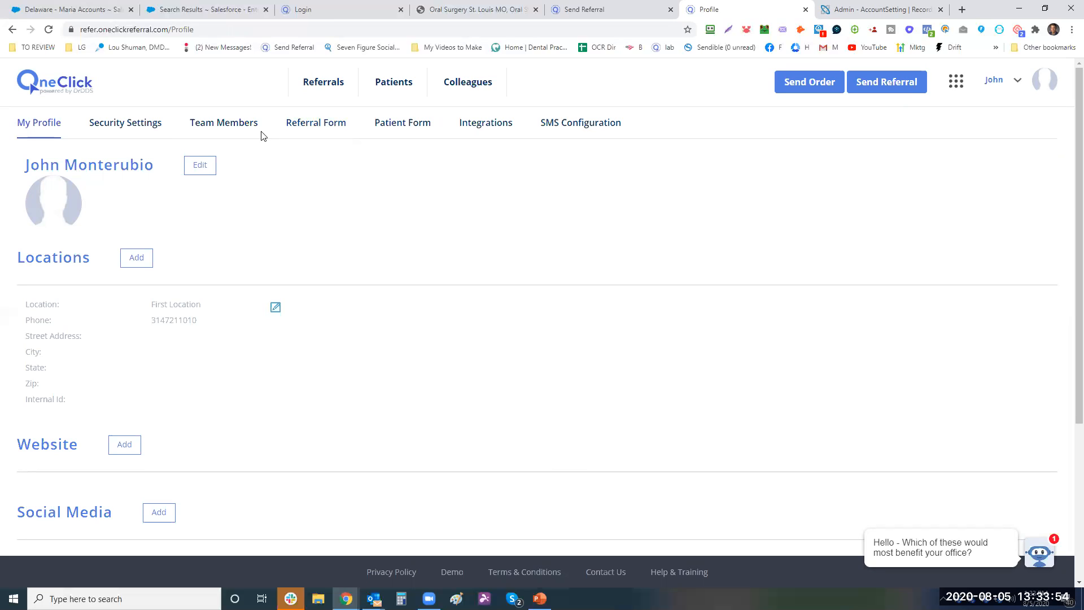
{"action": "left_click", "coordinate": [232, 129]}
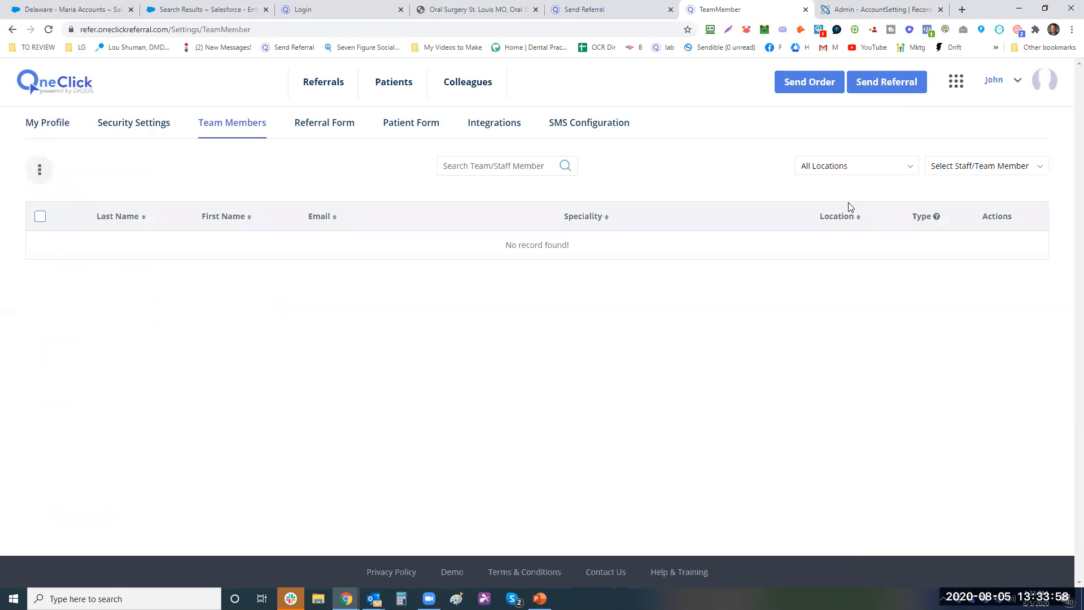
- Try adding a staff member with Aesthetic Dentist speciality, then cancel without saving
{"action": "left_click", "coordinate": [39, 171]}
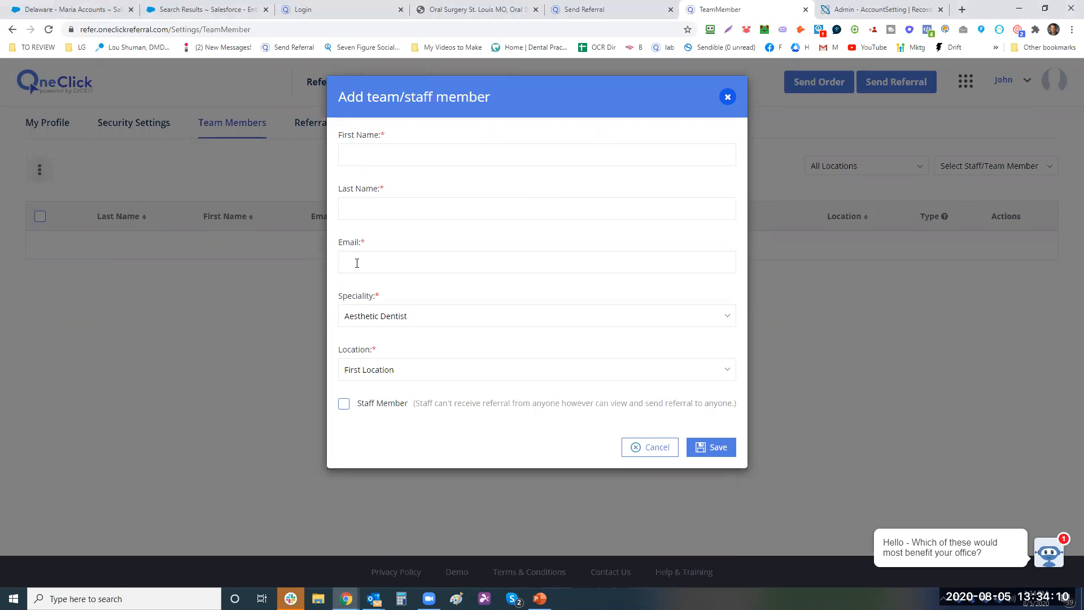
{"action": "left_click", "coordinate": [344, 404]}
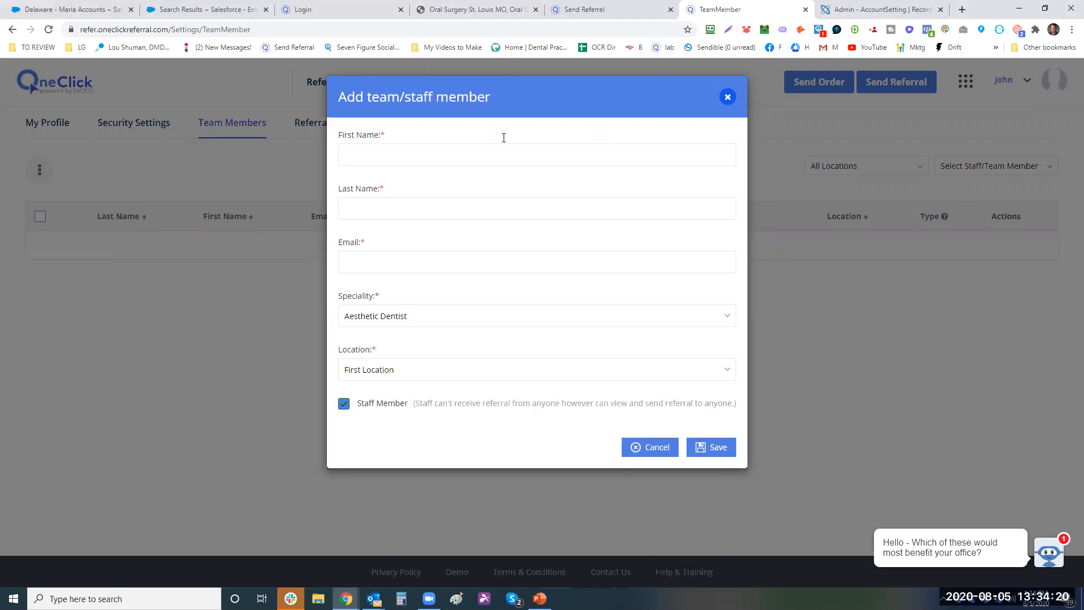
{"action": "left_click", "coordinate": [427, 317]}
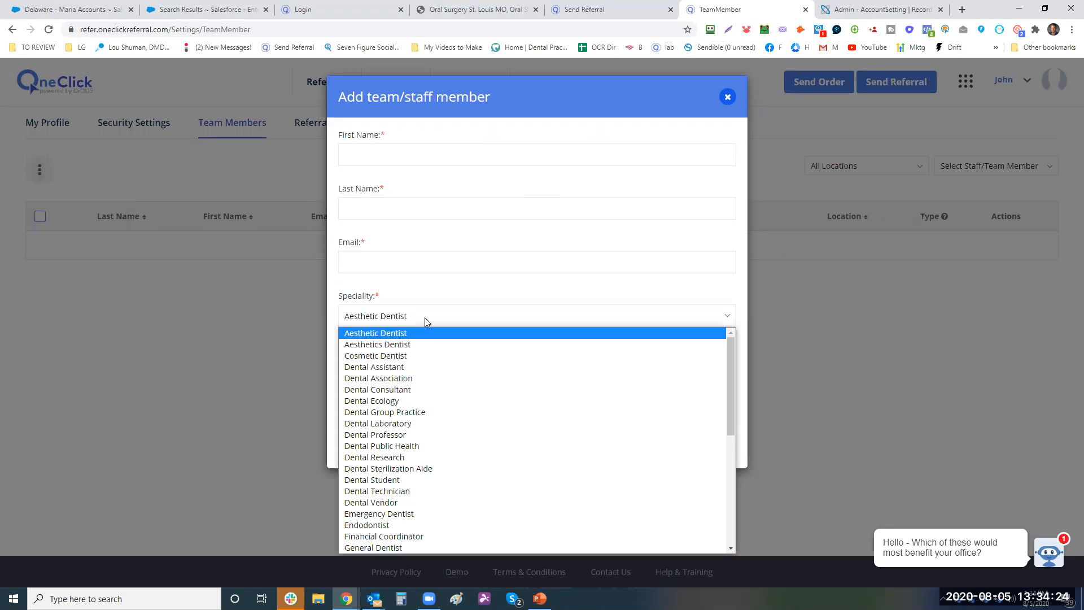
{"action": "left_click", "coordinate": [416, 332]}
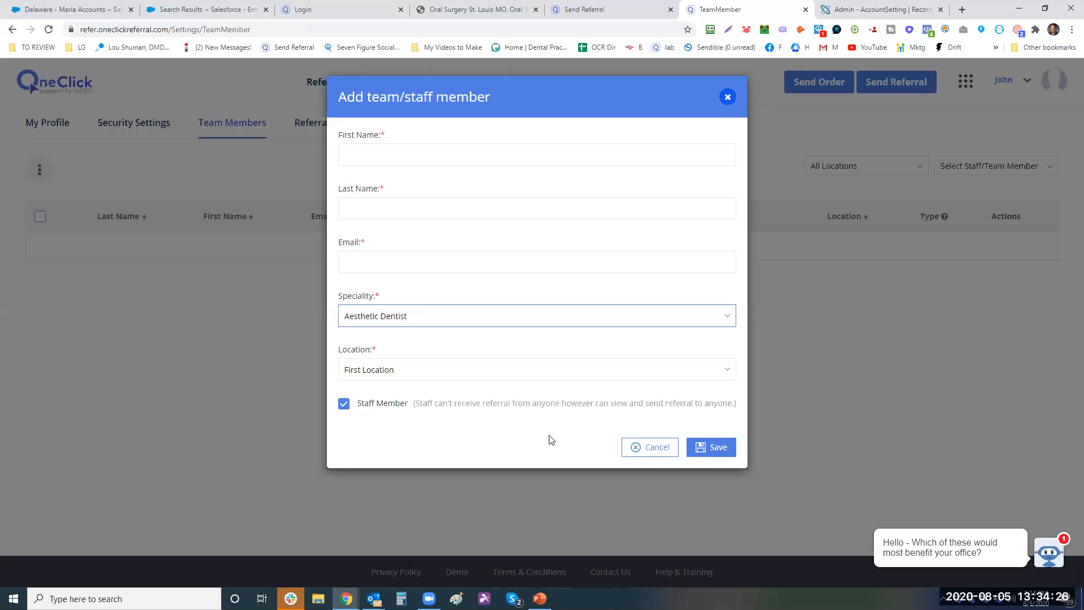
{"action": "left_click", "coordinate": [654, 449]}
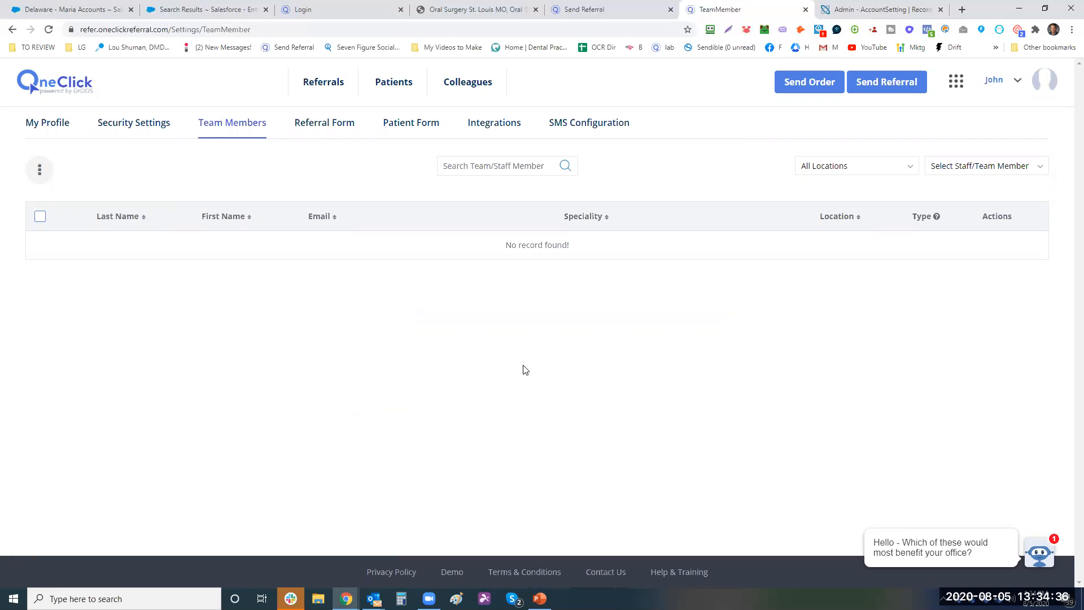
{"action": "left_click", "coordinate": [40, 171]}
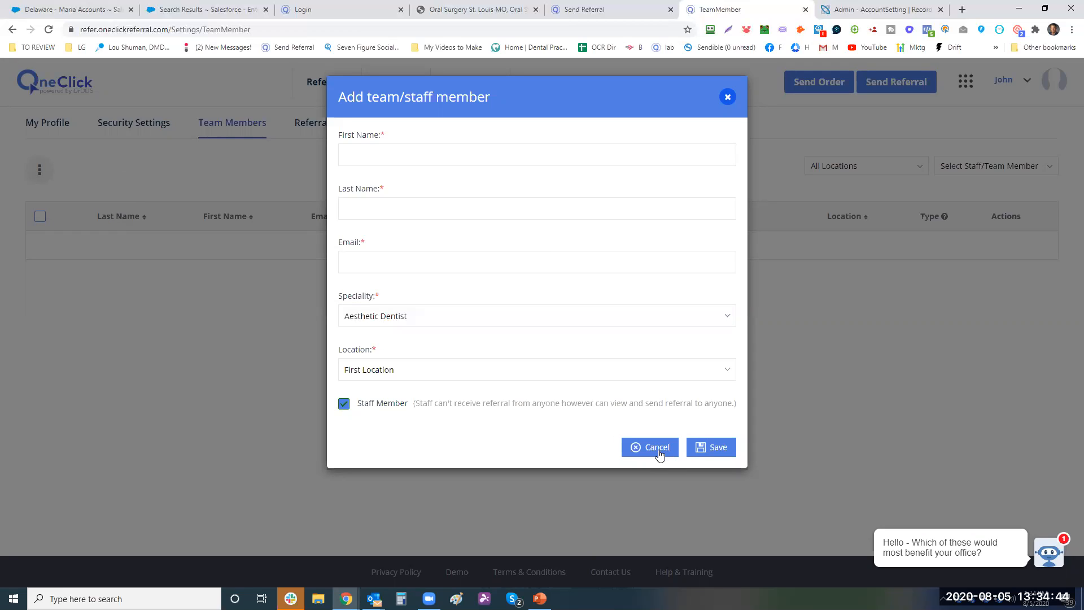
{"action": "left_click", "coordinate": [660, 454]}
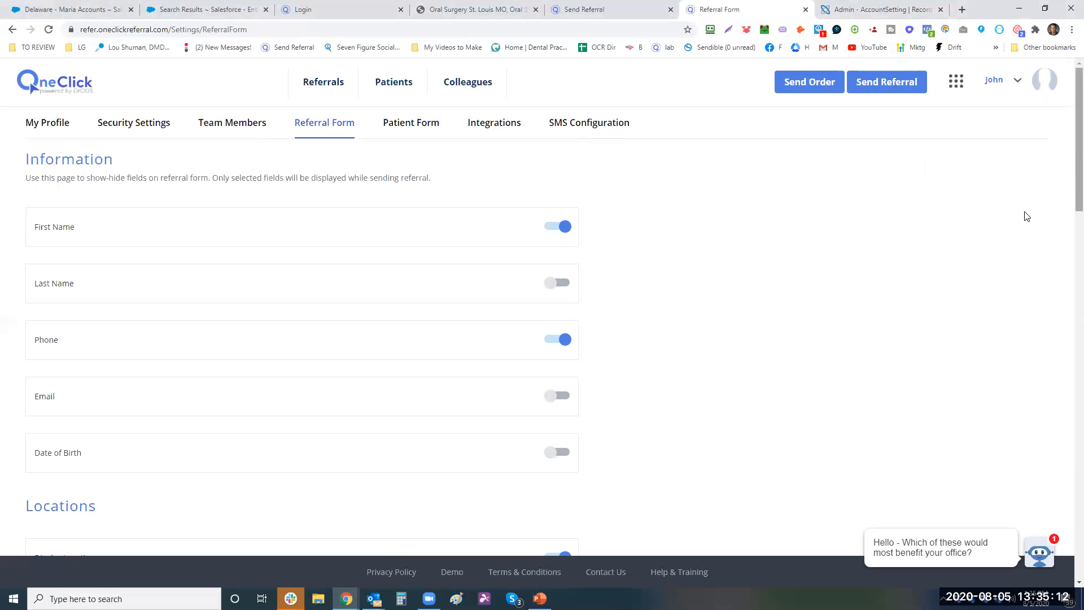
- Dismiss the chat notification and enable the Oral Surgery service on the referral form
{"action": "scroll", "coordinate": [559, 370], "scroll_direction": "down", "scroll_amount": 3}
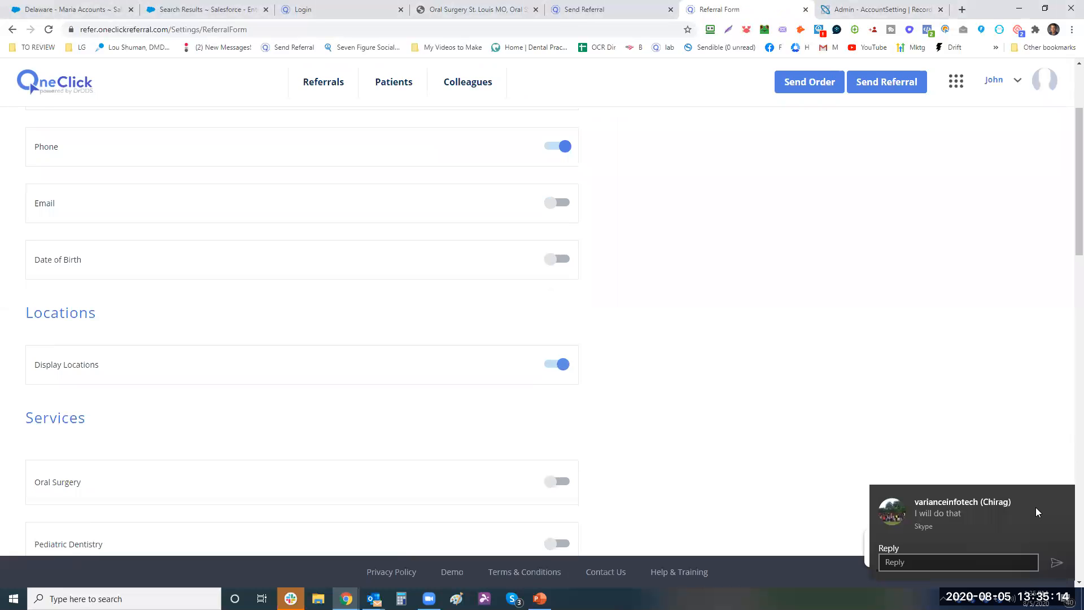
{"action": "left_click", "coordinate": [1063, 499]}
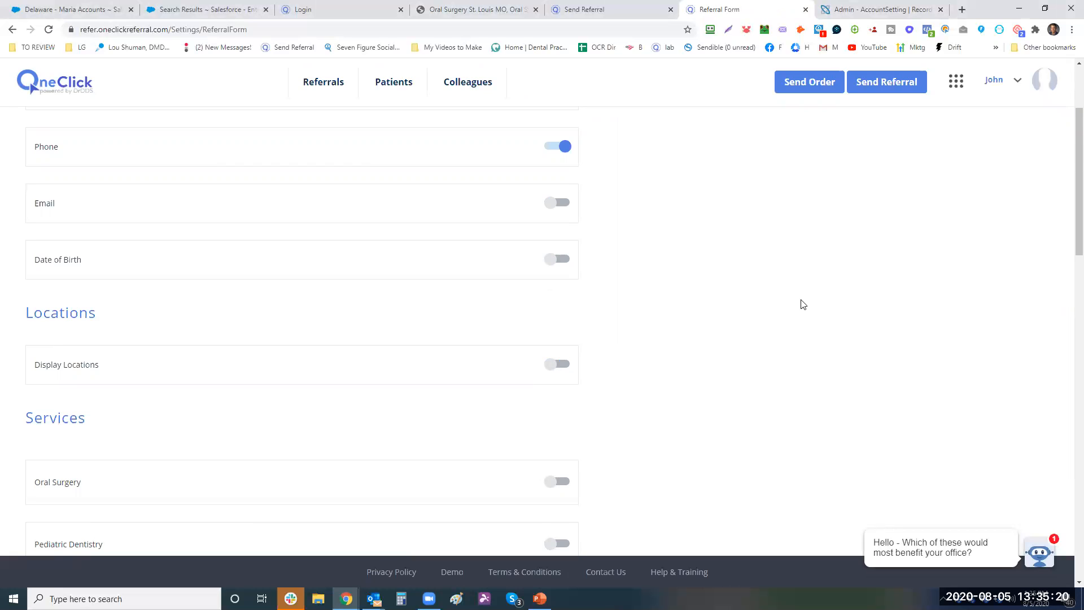
{"action": "scroll", "coordinate": [801, 325], "scroll_direction": "down", "scroll_amount": 3}
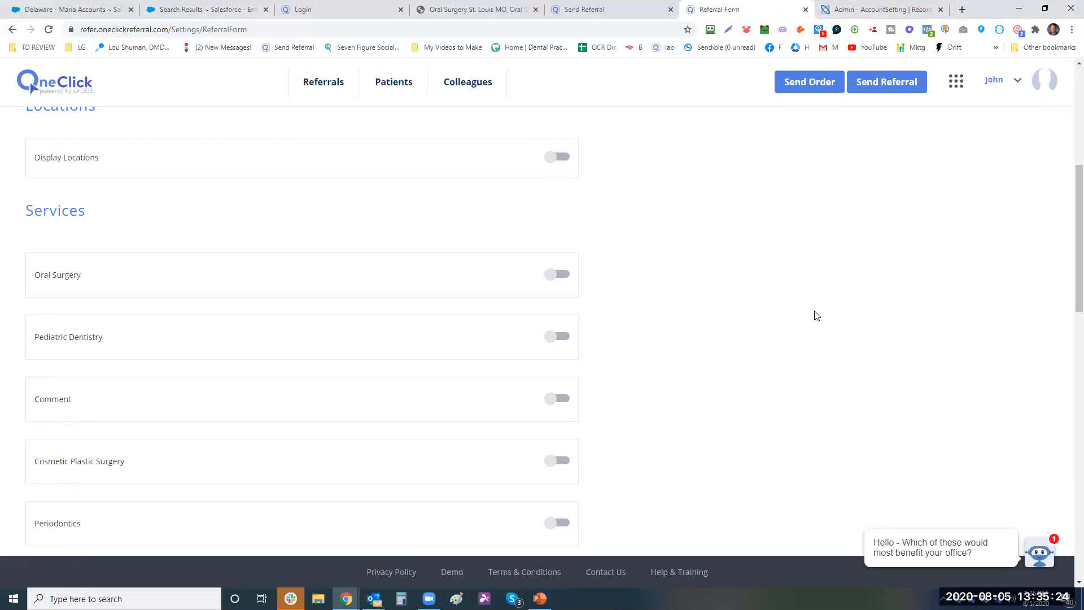
{"action": "left_click", "coordinate": [558, 276]}
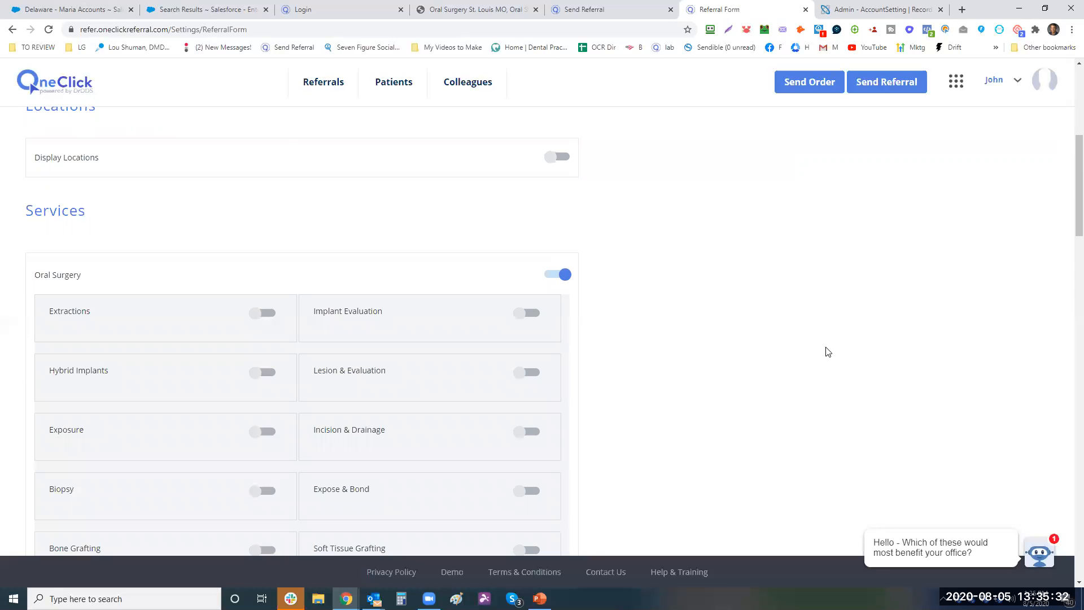
{"action": "scroll", "coordinate": [809, 350], "scroll_direction": "up", "scroll_amount": 4}
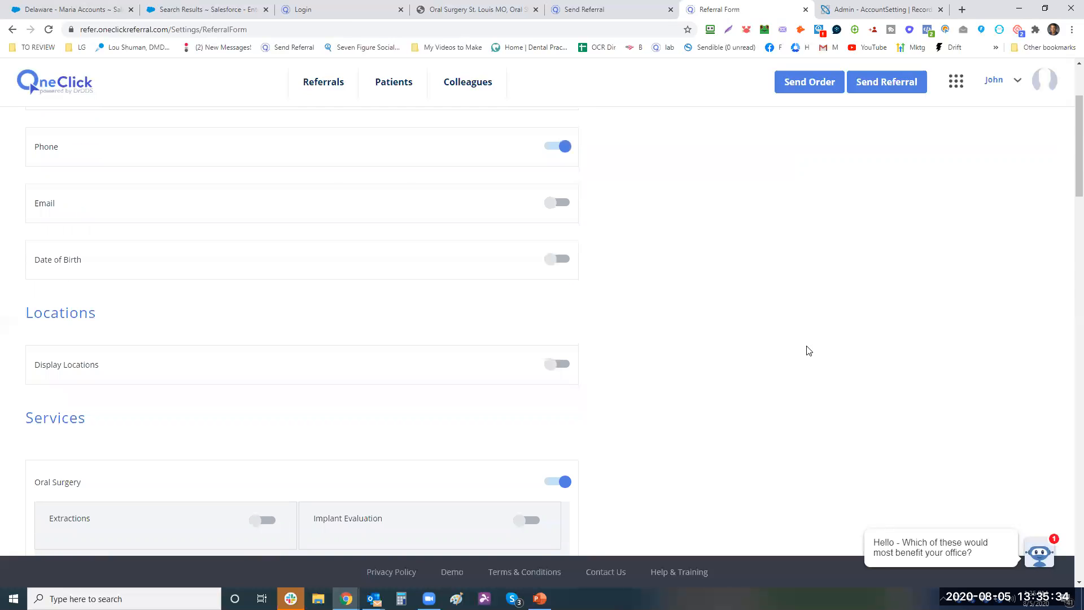
{"action": "scroll", "coordinate": [982, 459], "scroll_direction": "up", "scroll_amount": 4}
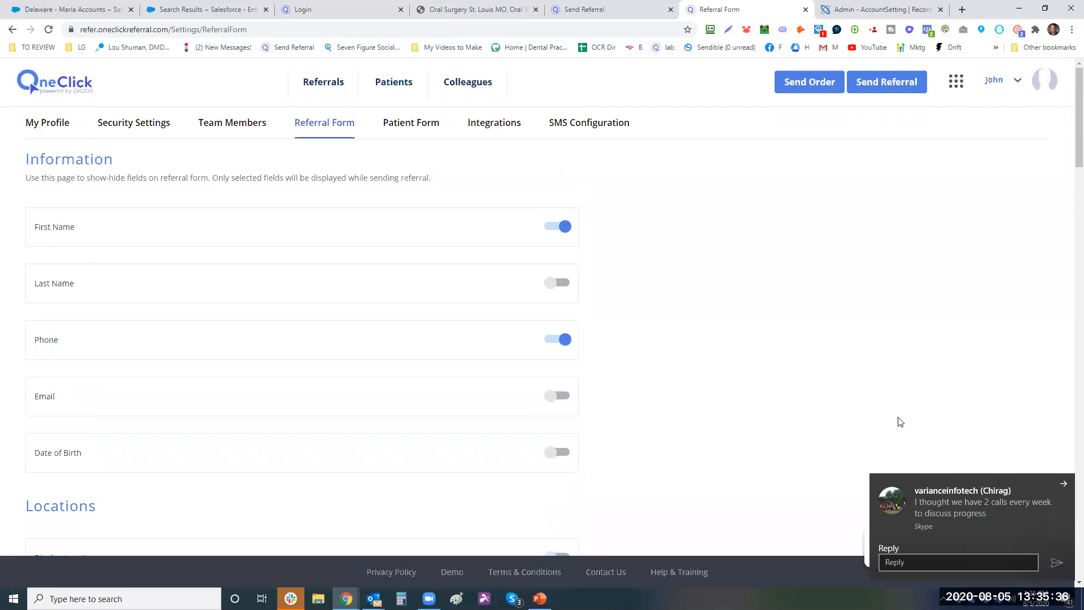
{"action": "scroll", "coordinate": [819, 378], "scroll_direction": "down", "scroll_amount": 2}
{"action": "scroll", "coordinate": [790, 363], "scroll_direction": "down", "scroll_amount": 6}
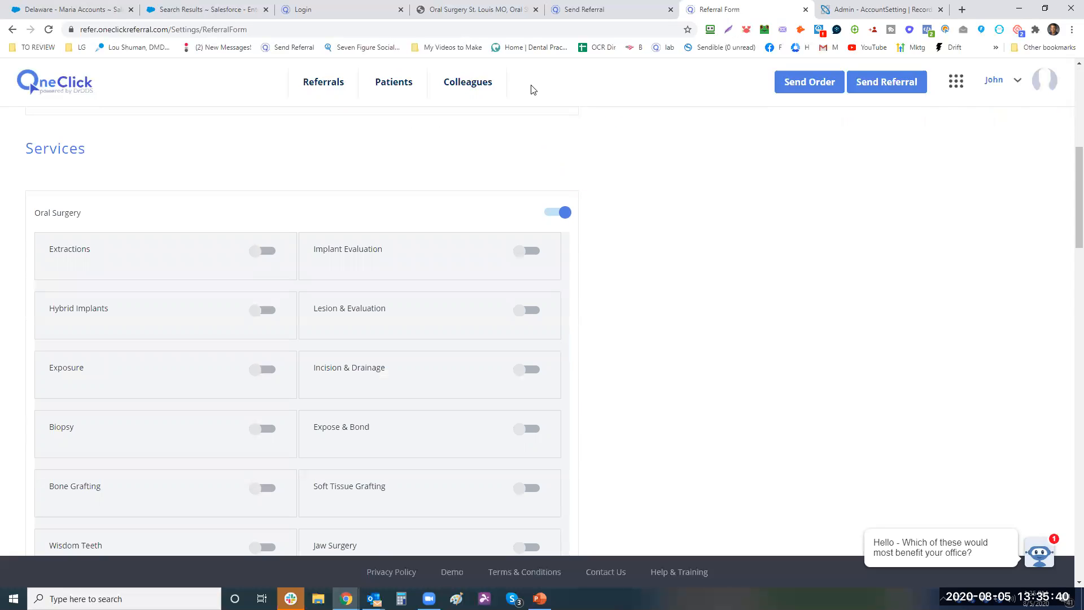
- Browse the oralsurgerystl.com menus, then return to Referral Form settings and enable Extractions
{"action": "left_click", "coordinate": [463, 10]}
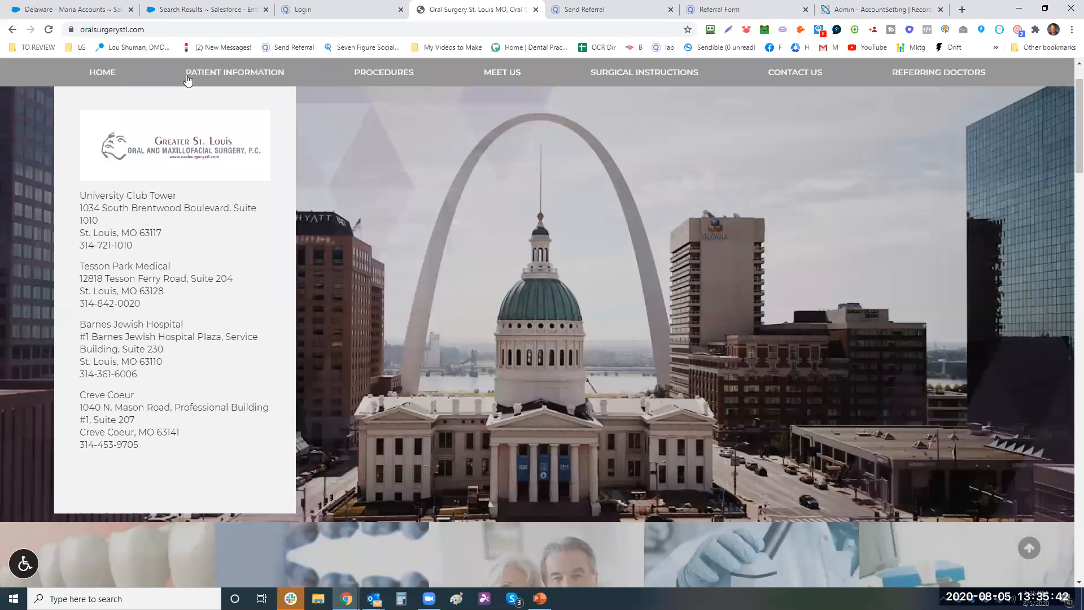
{"action": "mouse_move", "coordinate": [499, 75]}
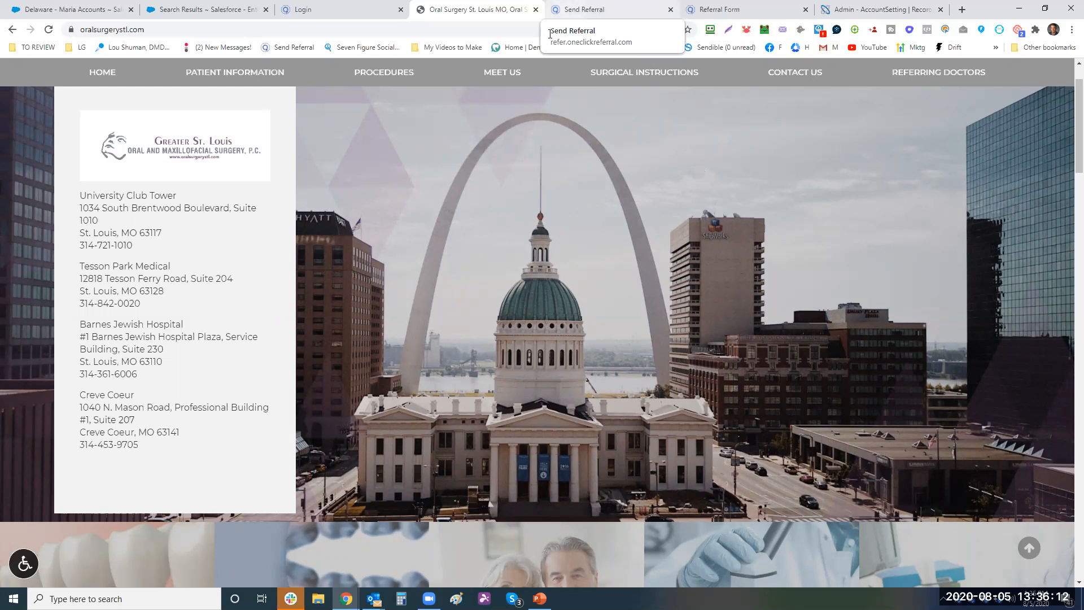
{"action": "key", "text": "ctrl+Tab"}
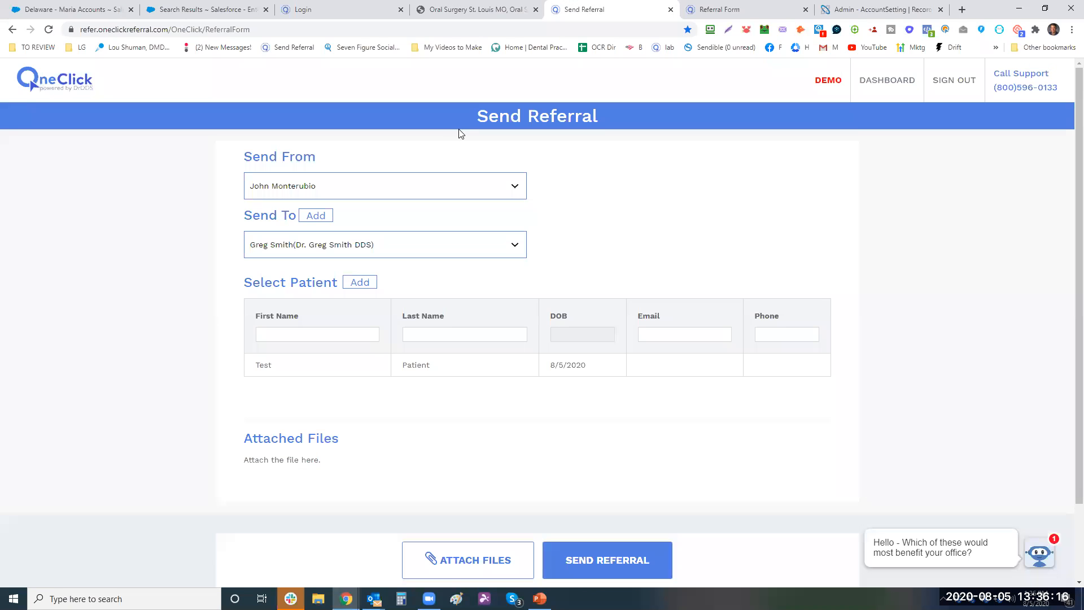
{"action": "key", "text": "ctrl+Tab"}
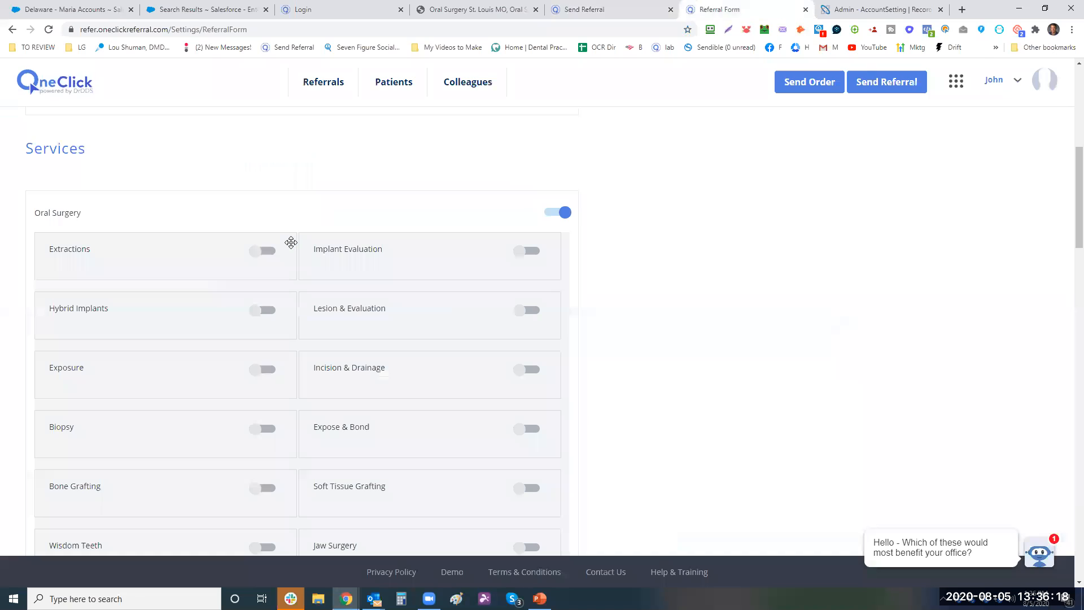
{"action": "left_click", "coordinate": [268, 253]}
- Turn on Implant Evaluation, Hybrid Implants, Incision & Drainage and Biopsy; move Exposure higher
{"action": "left_click", "coordinate": [529, 312]}
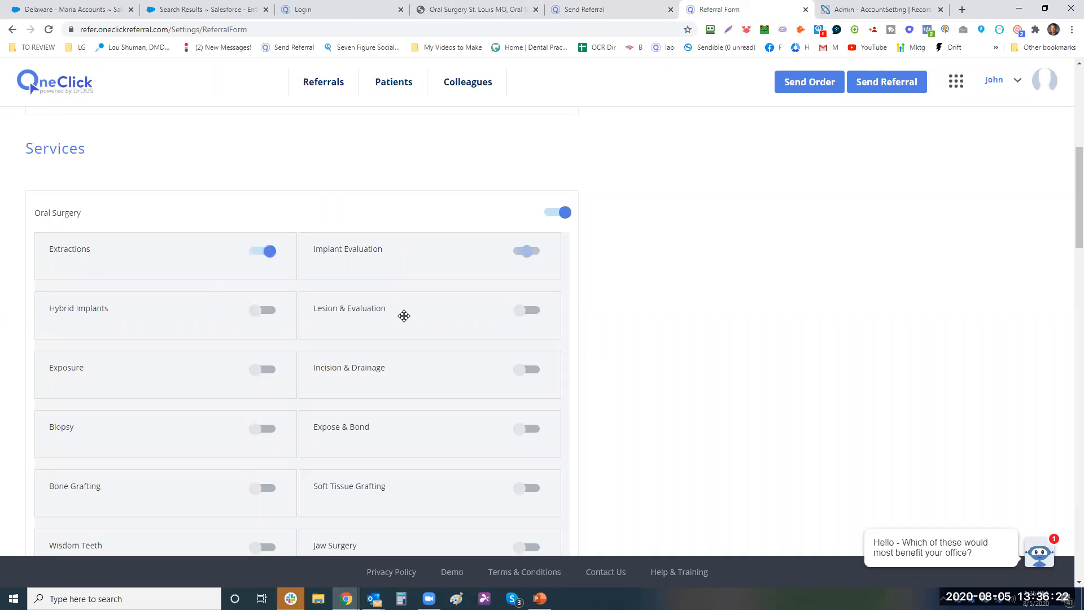
{"action": "left_click", "coordinate": [268, 374]}
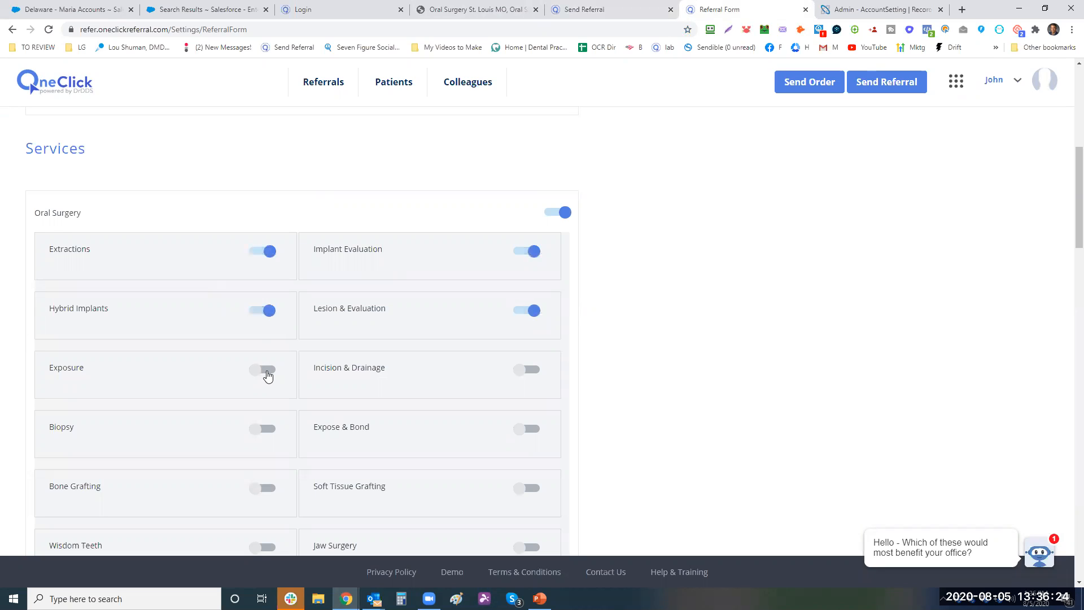
{"action": "left_click", "coordinate": [530, 430]}
{"action": "left_click", "coordinate": [266, 432]}
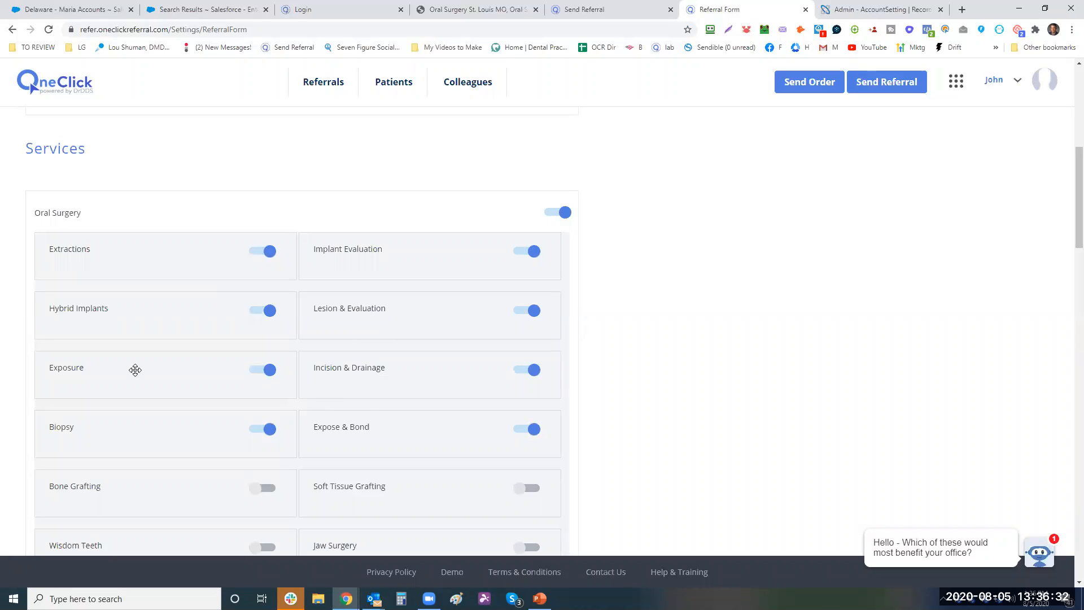
{"action": "left_click_drag", "start_coordinate": [135, 370], "coordinate": [172, 264]}
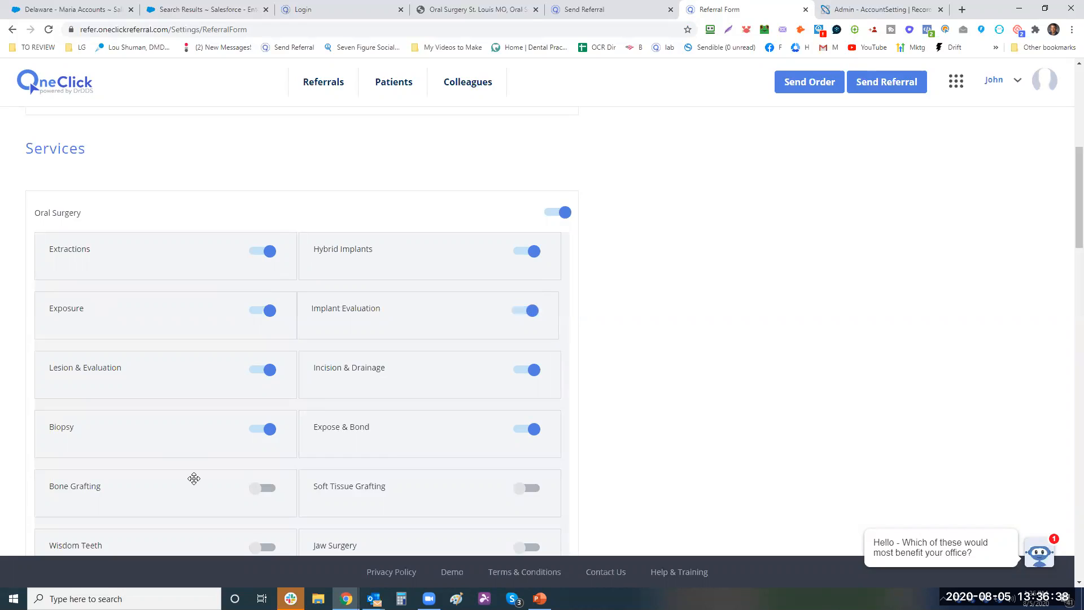
{"action": "scroll", "coordinate": [397, 450], "scroll_direction": "down", "scroll_amount": 3}
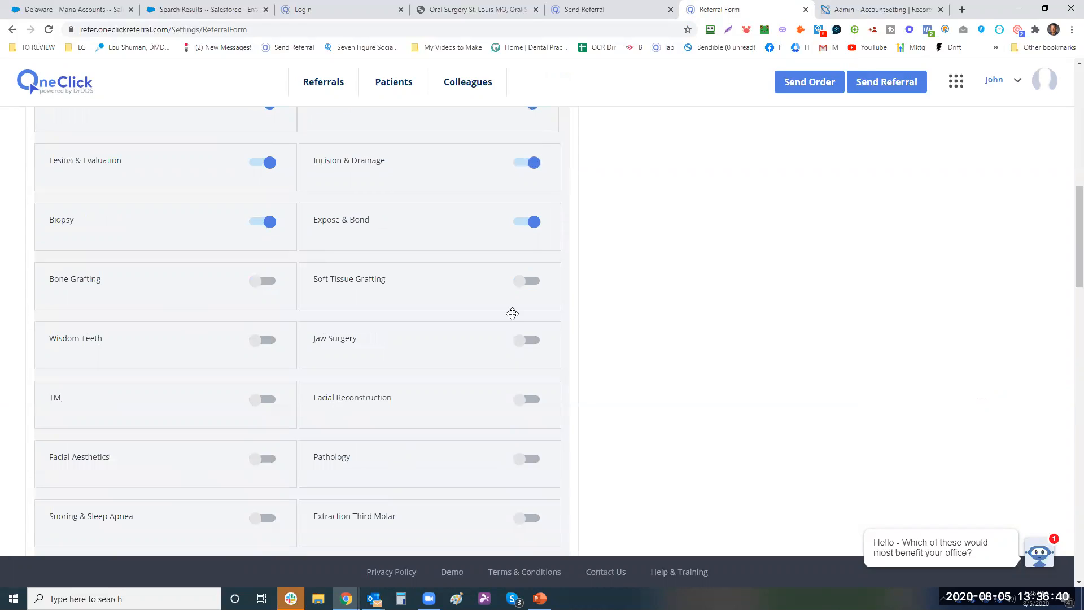
- Turn on Jaw Surgery, Bone Grafting, Wisdom Teeth, Facial Aesthetics, Snoring & Sleep Apnea, Extraction Third Molar
{"action": "left_click", "coordinate": [528, 339]}
{"action": "left_click", "coordinate": [258, 282]}
{"action": "left_click", "coordinate": [266, 400]}
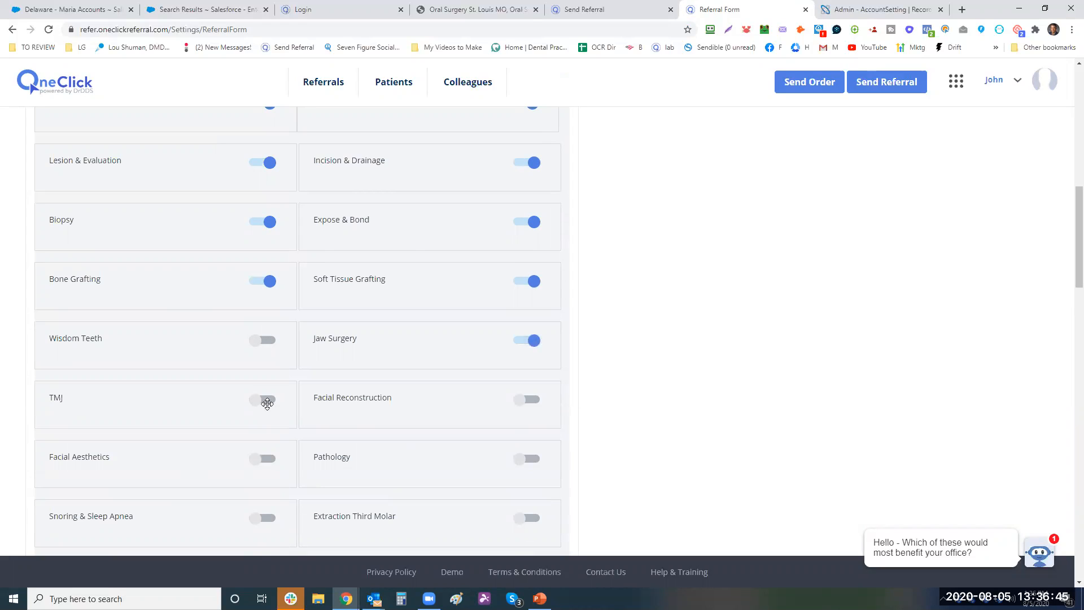
{"action": "left_click", "coordinate": [530, 400]}
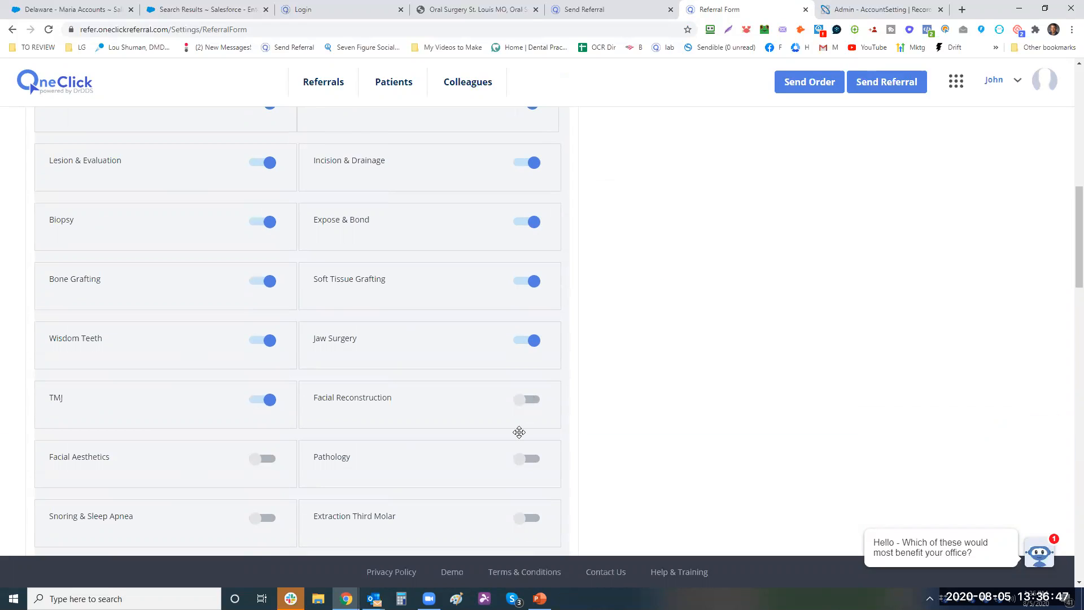
{"action": "left_click", "coordinate": [266, 457]}
{"action": "left_click", "coordinate": [266, 522]}
{"action": "left_click", "coordinate": [530, 518]}
{"action": "scroll", "coordinate": [531, 518], "scroll_direction": "down", "scroll_amount": 3}
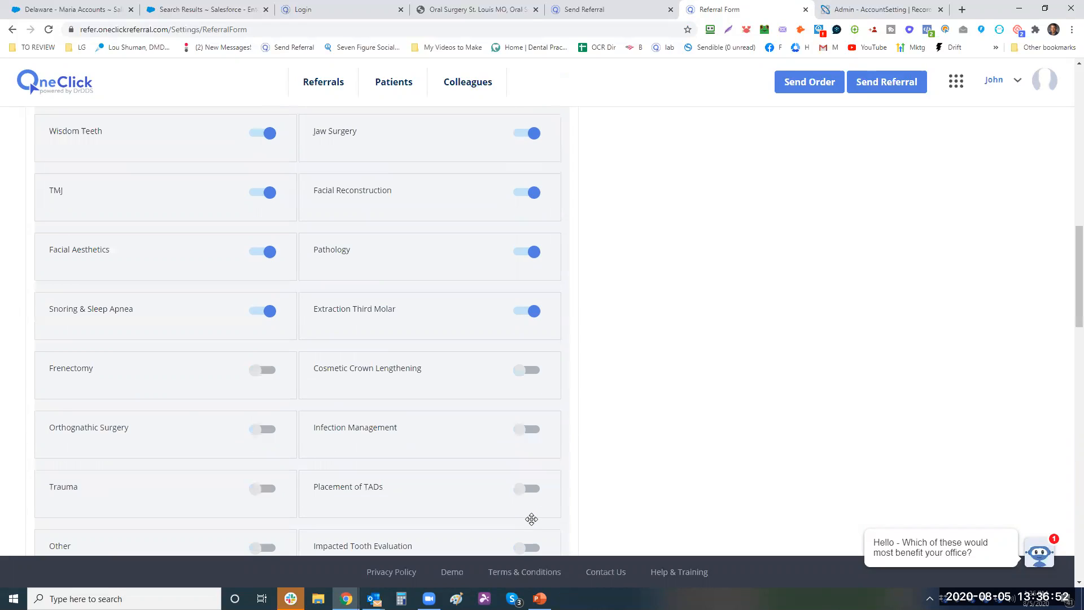
- Turn on Frenectomy, Cosmetic Crown Lengthening, Infection Management, Trauma, Orthognathic and Orthographic Surgery
{"action": "left_click", "coordinate": [261, 370]}
{"action": "left_click", "coordinate": [525, 371]}
{"action": "left_click", "coordinate": [527, 429]}
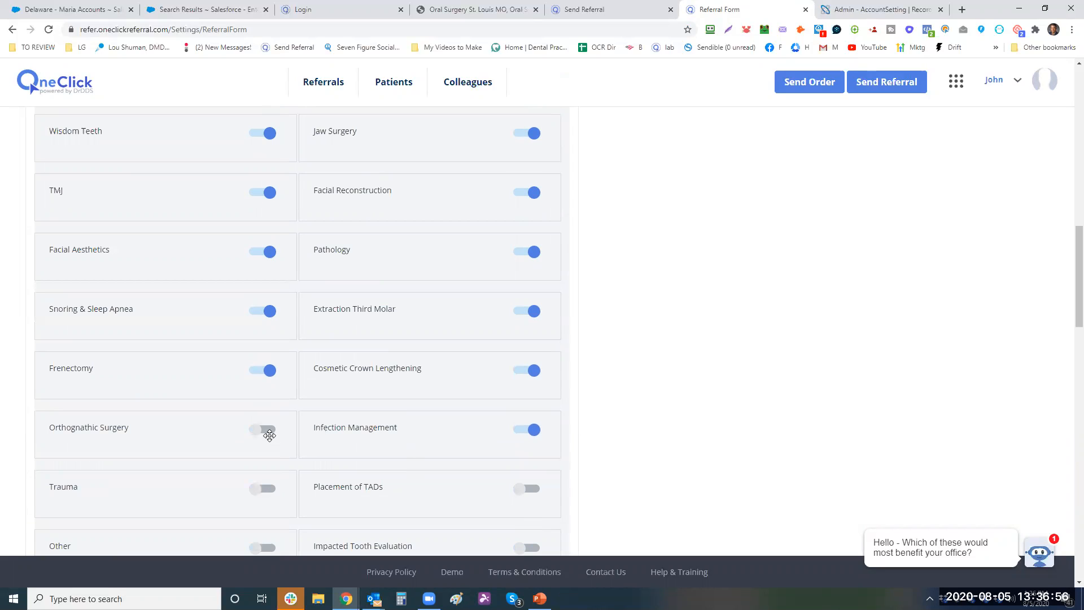
{"action": "left_click", "coordinate": [262, 490]}
{"action": "left_click", "coordinate": [264, 430]}
{"action": "left_click_drag", "start_coordinate": [138, 486], "coordinate": [146, 354]}
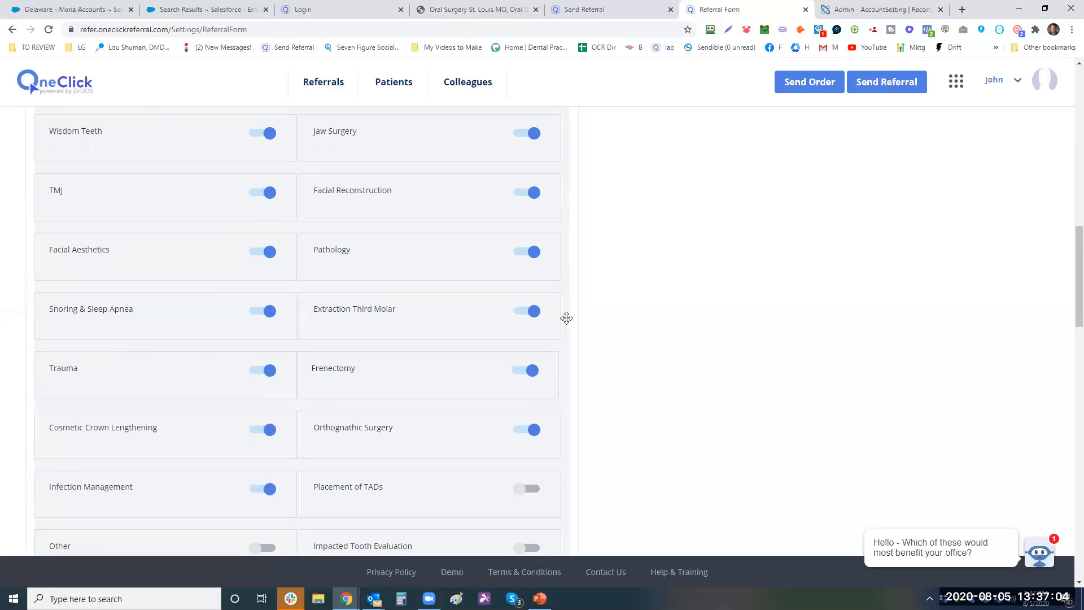
{"action": "scroll", "coordinate": [1068, 285], "scroll_direction": "down", "scroll_amount": 4}
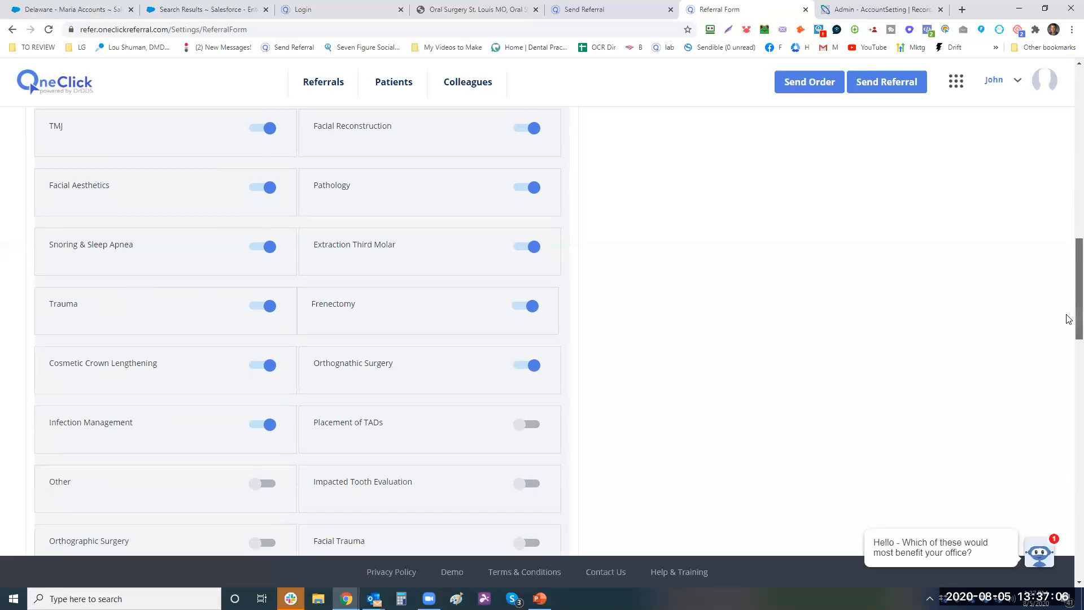
{"action": "scroll", "coordinate": [1069, 310], "scroll_direction": "up", "scroll_amount": 2}
{"action": "left_click", "coordinate": [271, 464]}
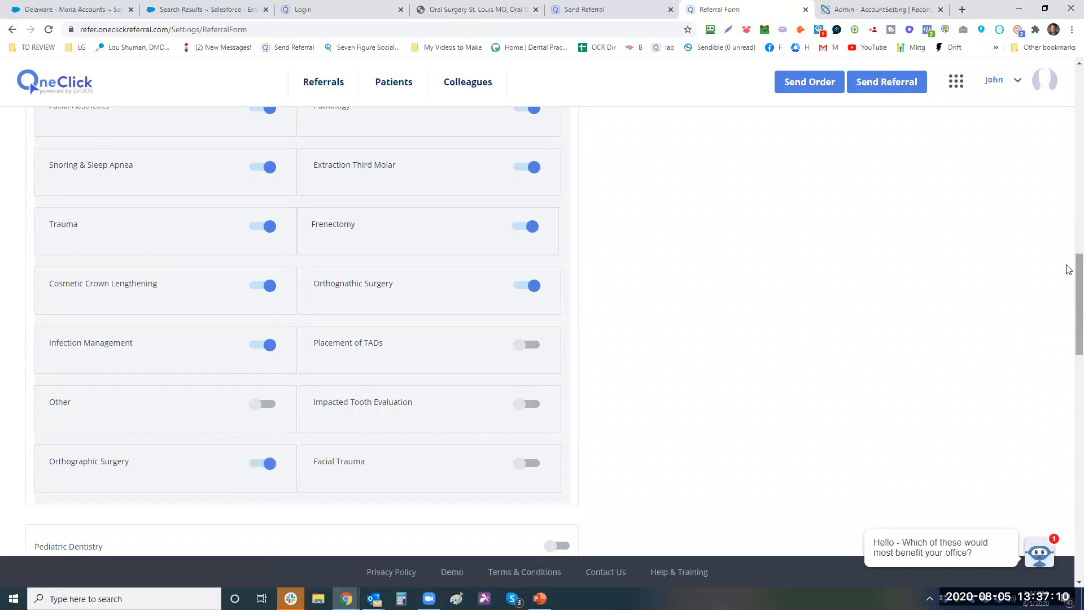
{"action": "scroll", "coordinate": [1070, 266], "scroll_direction": "up", "scroll_amount": 7}
{"action": "scroll", "coordinate": [1068, 235], "scroll_direction": "up", "scroll_amount": 4}
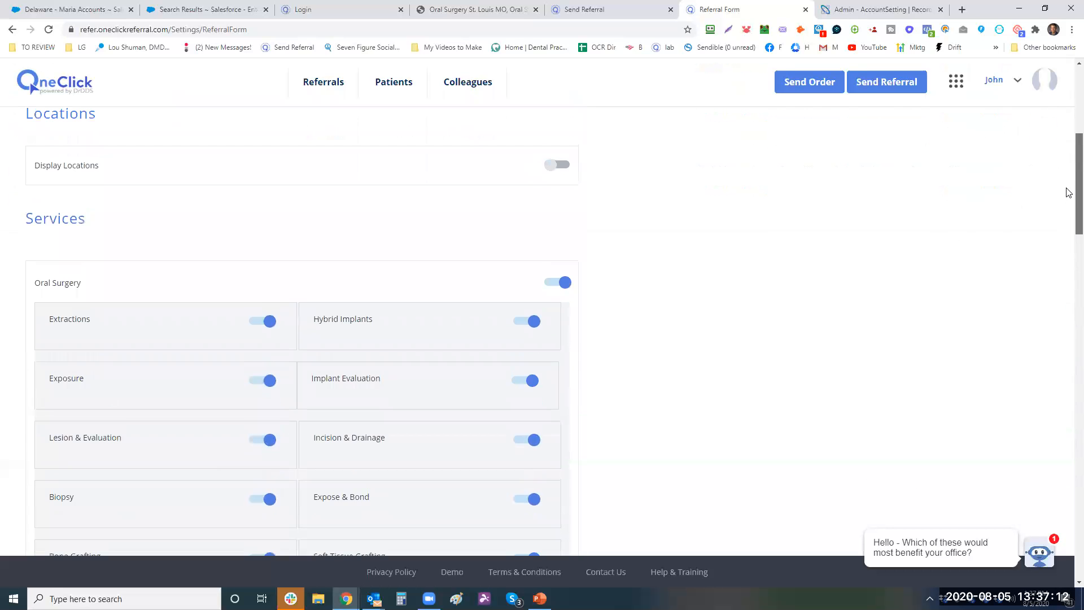
{"action": "scroll", "coordinate": [1068, 186], "scroll_direction": "up", "scroll_amount": 1}
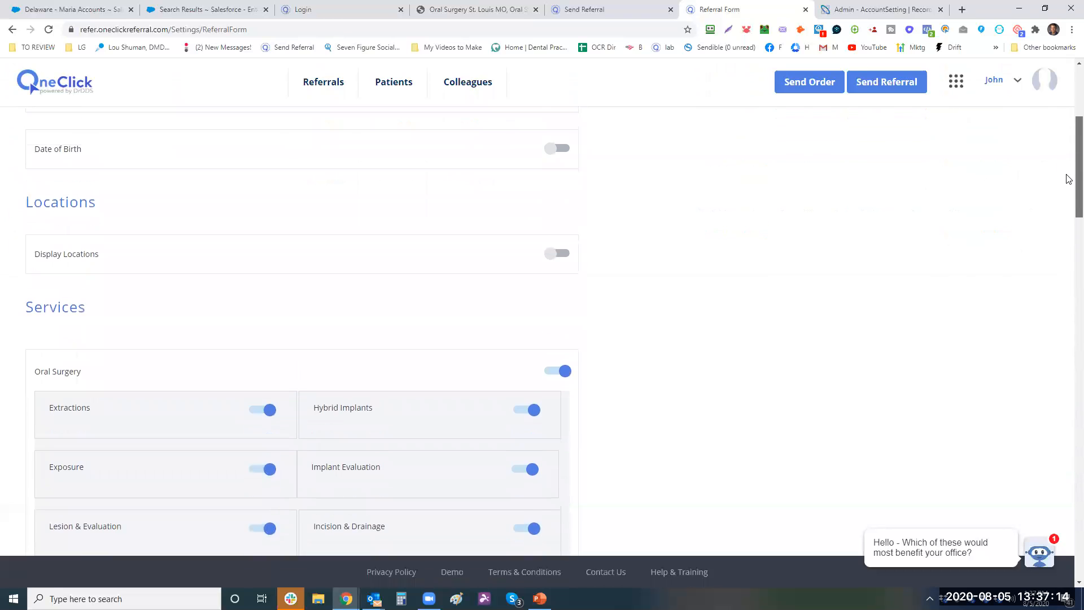
{"action": "scroll", "coordinate": [1069, 187], "scroll_direction": "down", "scroll_amount": 1}
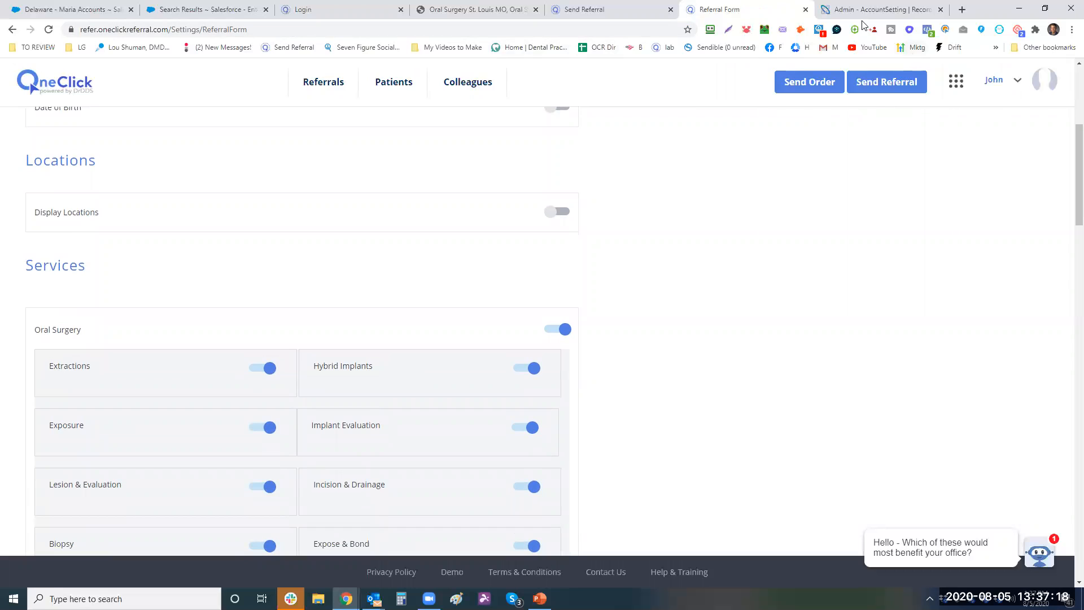
- Start a new referral, close the RecordLinc admin and login tabs, and return to Send Referral
{"action": "left_click", "coordinate": [898, 82]}
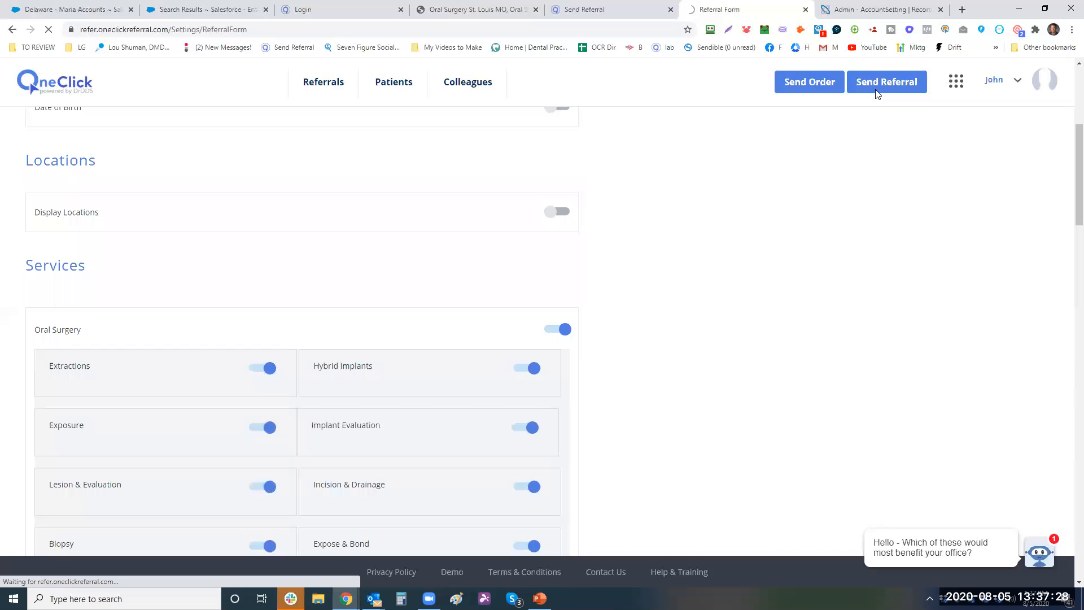
{"action": "key", "text": "ctrl+Tab"}
{"action": "key", "text": "ctrl+w"}
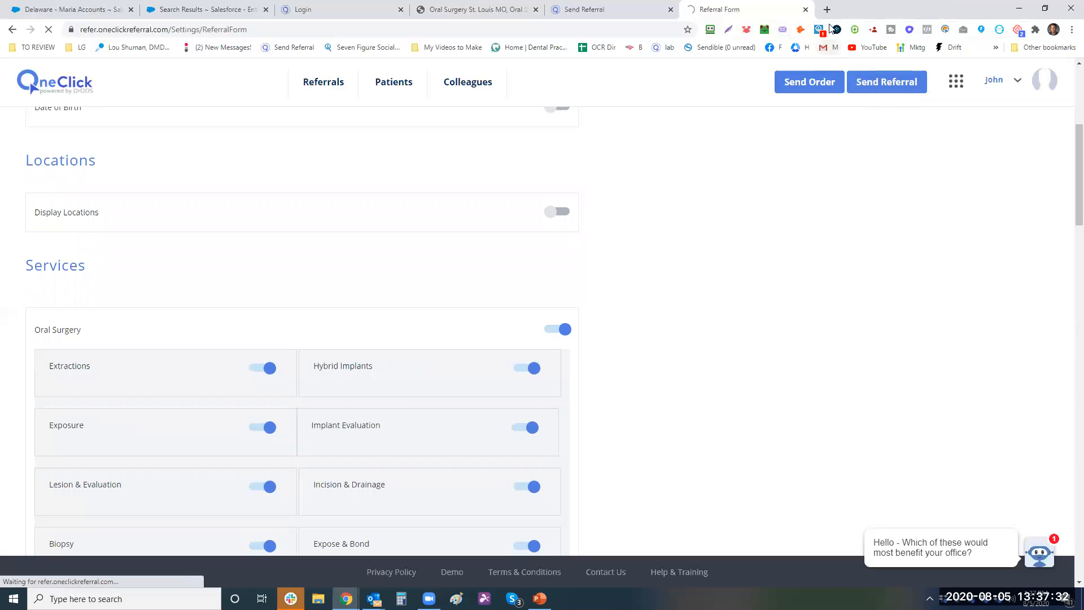
{"action": "left_click", "coordinate": [355, 13]}
{"action": "key", "text": "ctrl+w"}
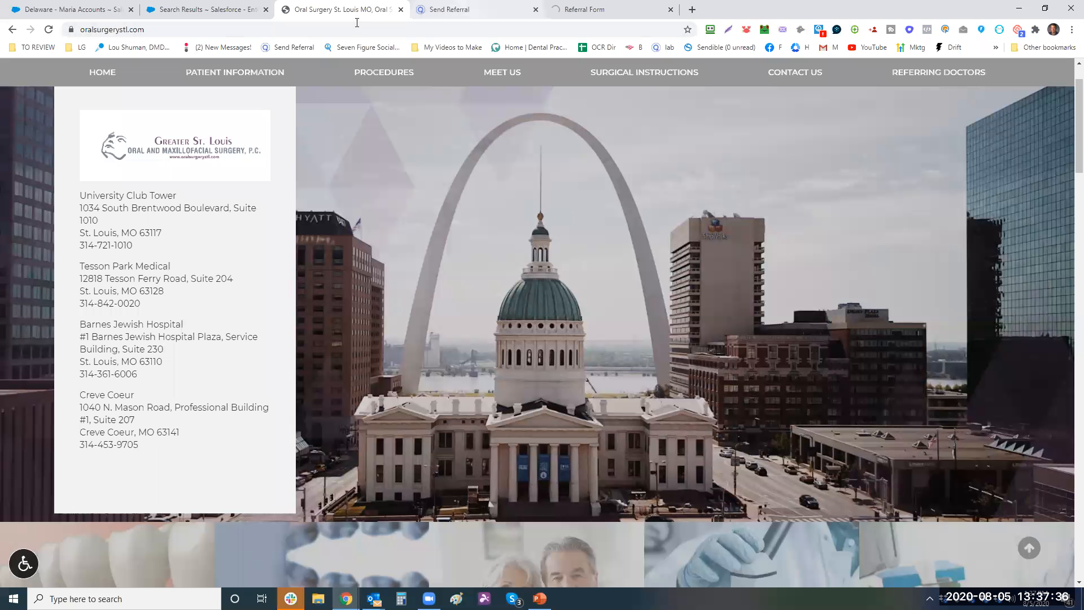
{"action": "left_click", "coordinate": [450, 11]}
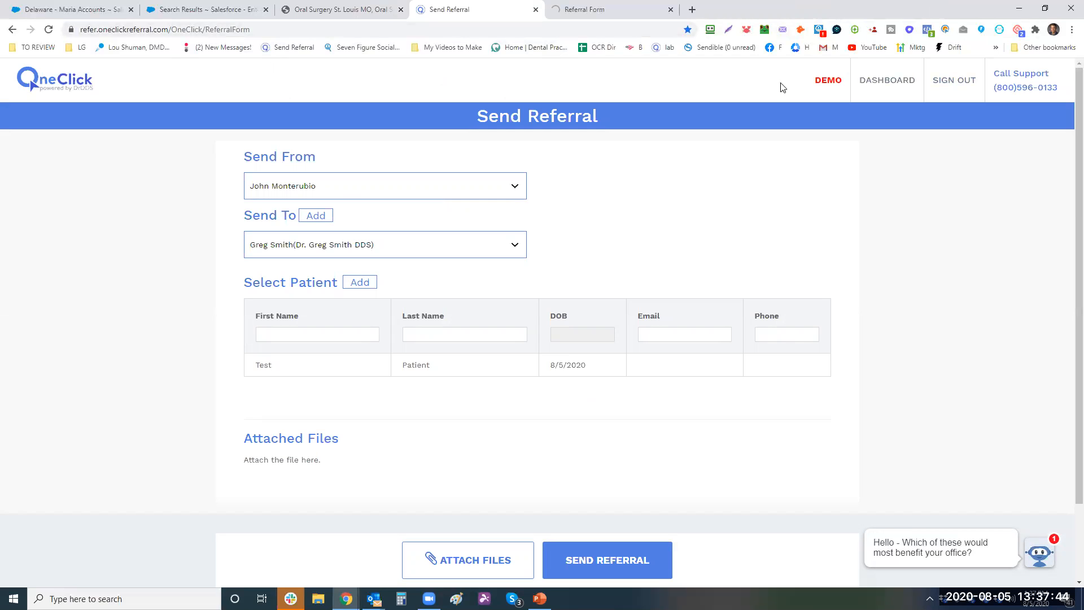
- Leave the referral form for the OneClick Referral account dashboard
{"action": "left_click", "coordinate": [900, 83]}
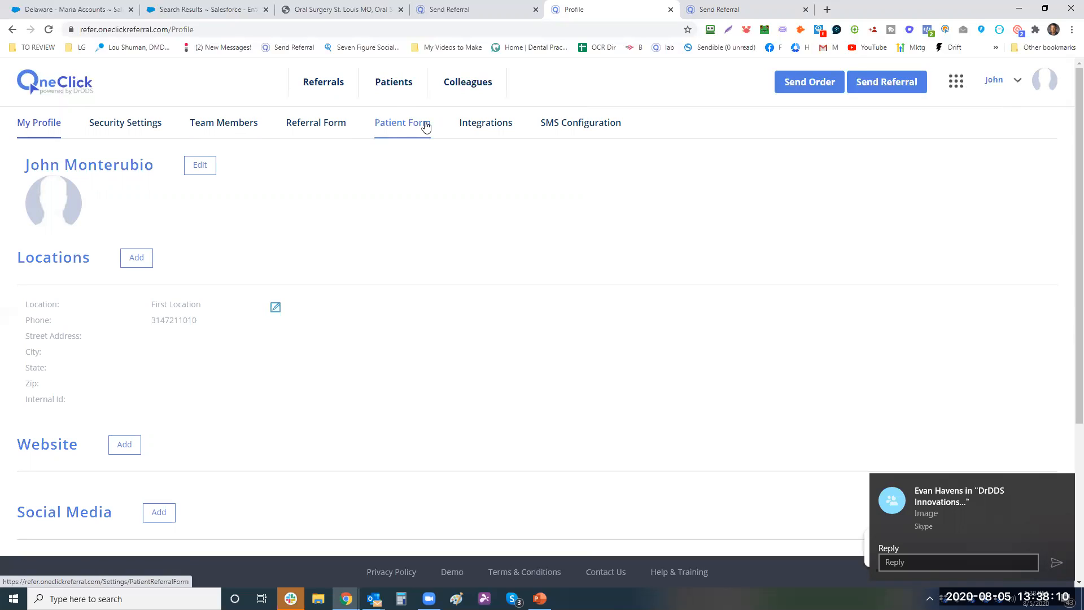
- Browse Integrations, Colleagues, the Add Colleague search and Settings, ending on the Colleagues list
{"action": "left_click", "coordinate": [480, 137]}
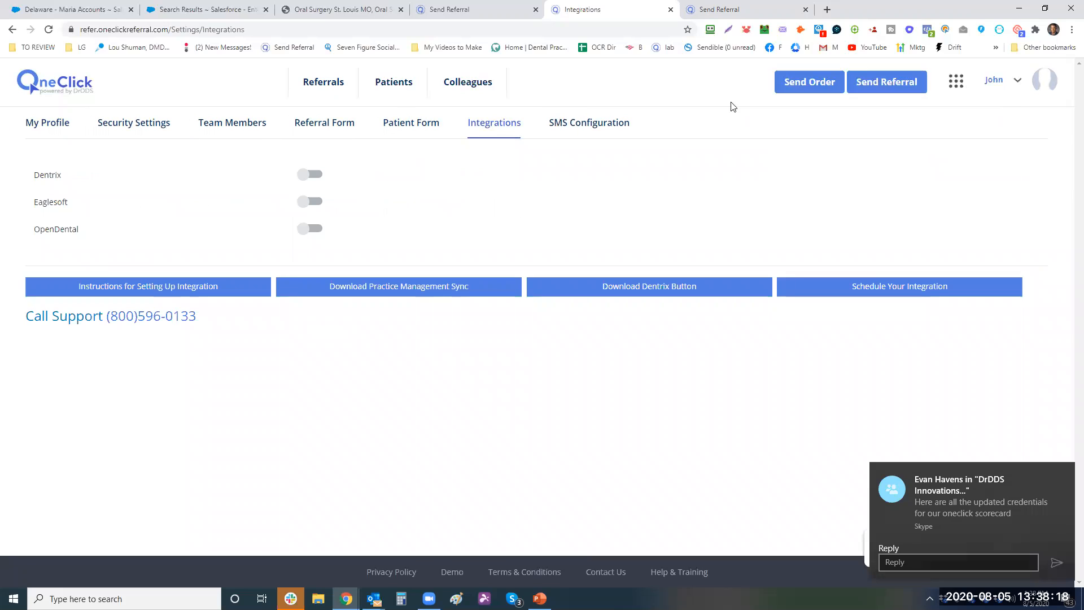
{"action": "left_click", "coordinate": [476, 88]}
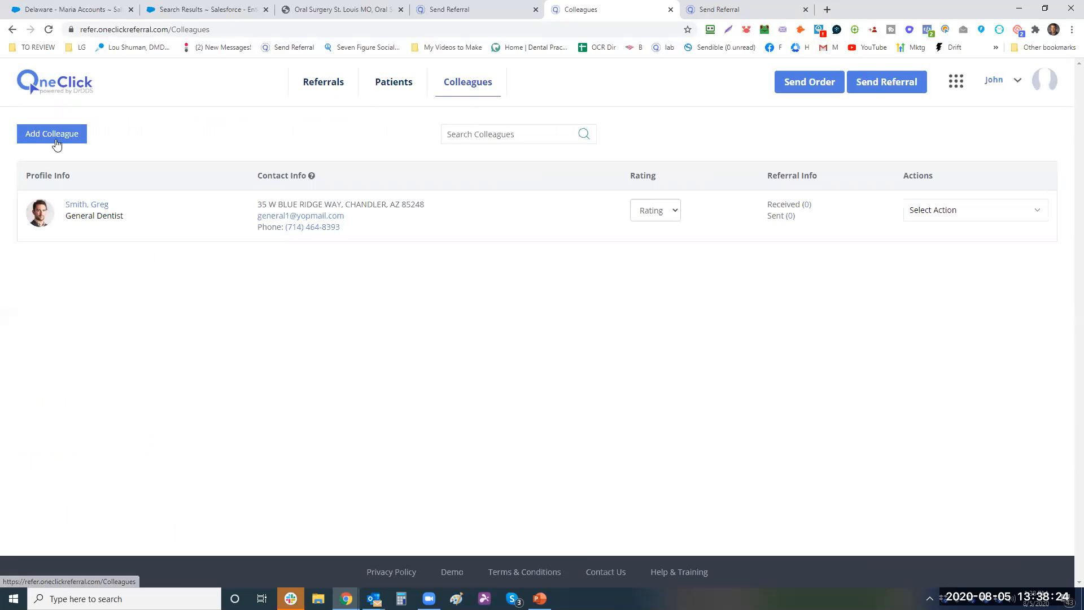
{"action": "left_click", "coordinate": [52, 141]}
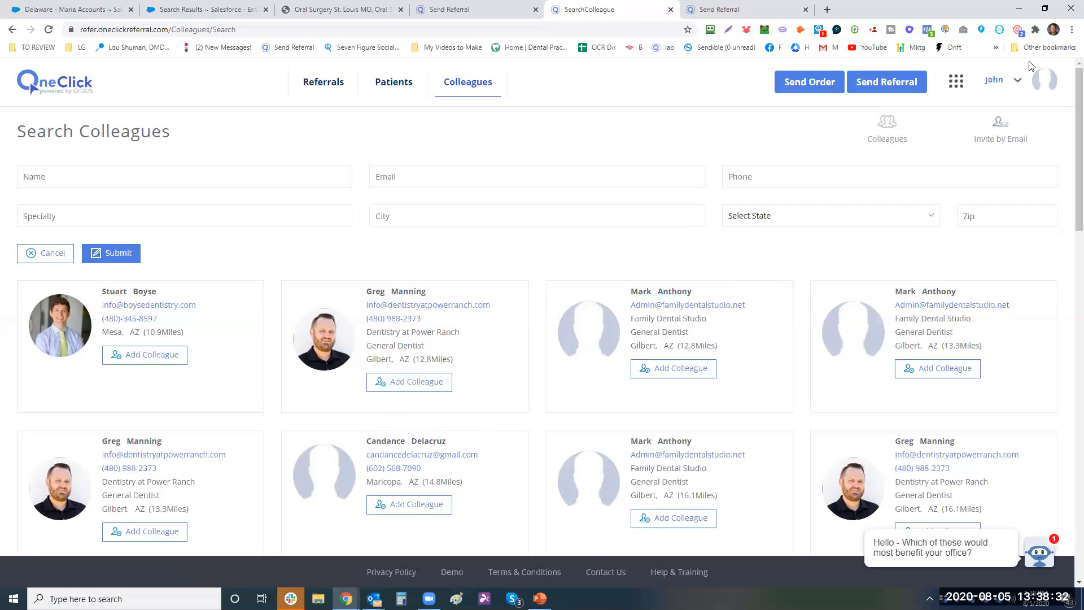
{"action": "left_click", "coordinate": [1019, 84]}
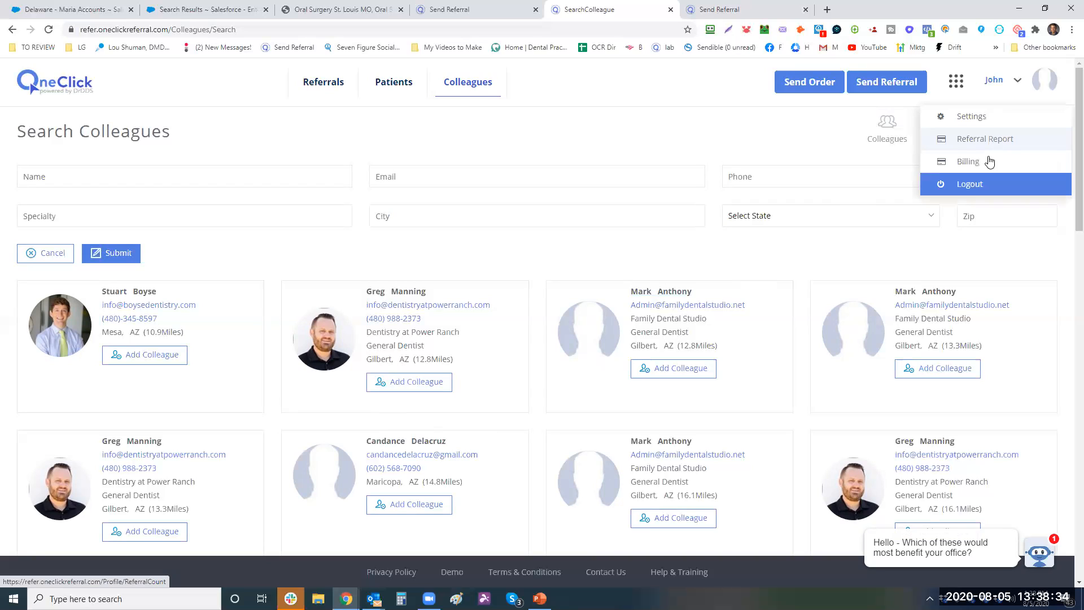
{"action": "left_click", "coordinate": [984, 118]}
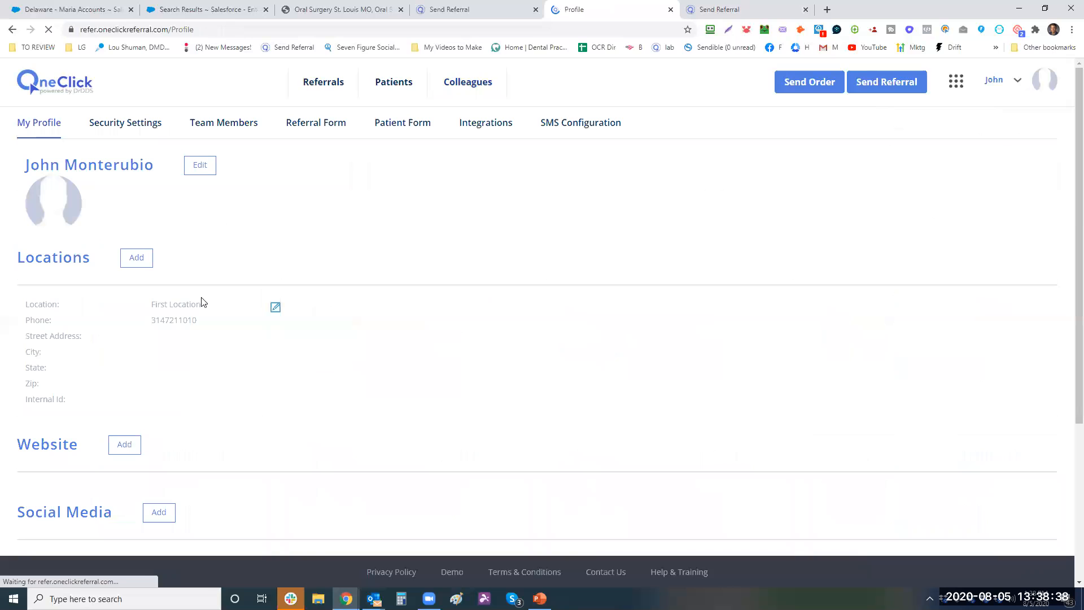
{"action": "left_click", "coordinate": [471, 90]}
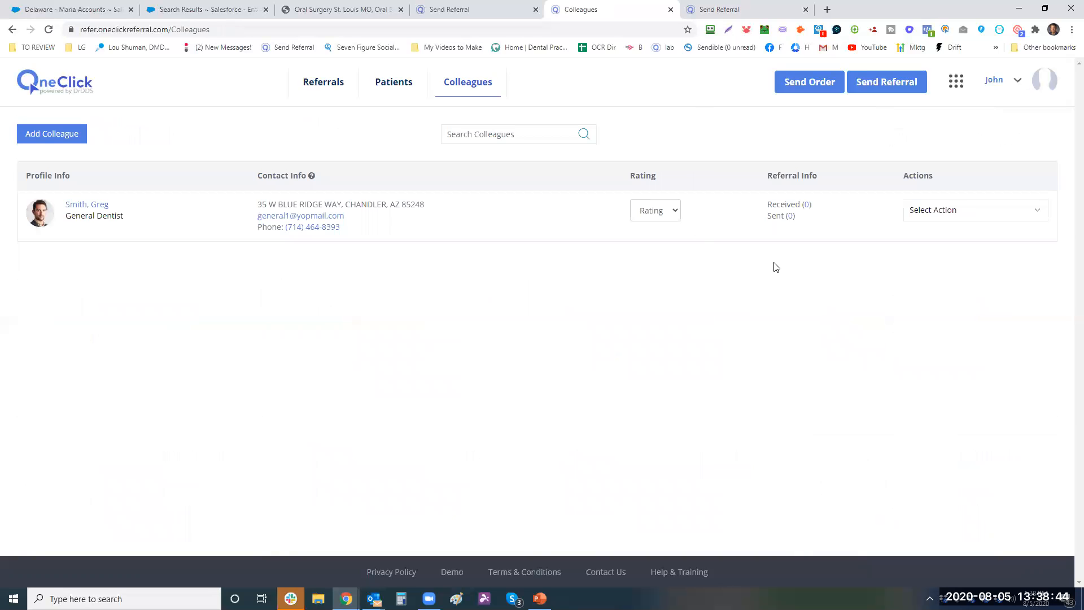
- Rate the General Dentist colleague A, then open and dismiss Select Action without changes
{"action": "left_click", "coordinate": [660, 211]}
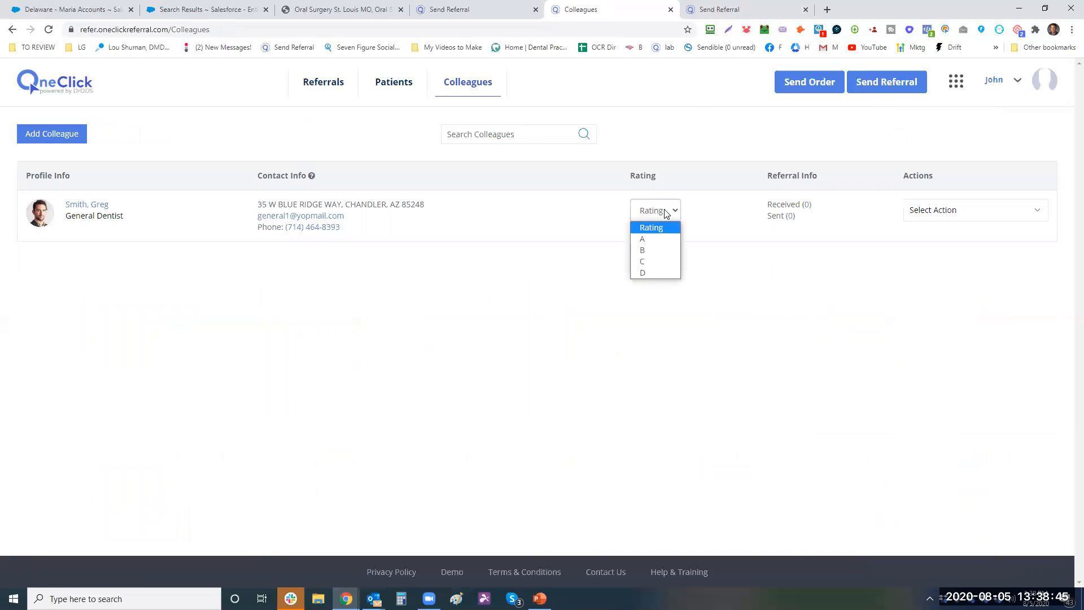
{"action": "left_click", "coordinate": [648, 238]}
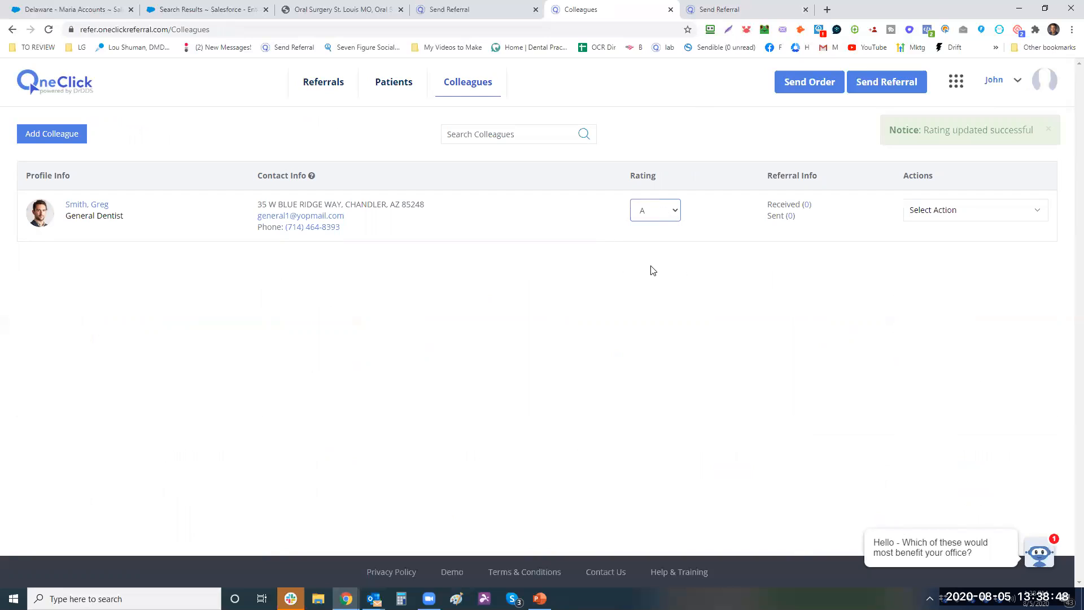
{"action": "left_click", "coordinate": [655, 211]}
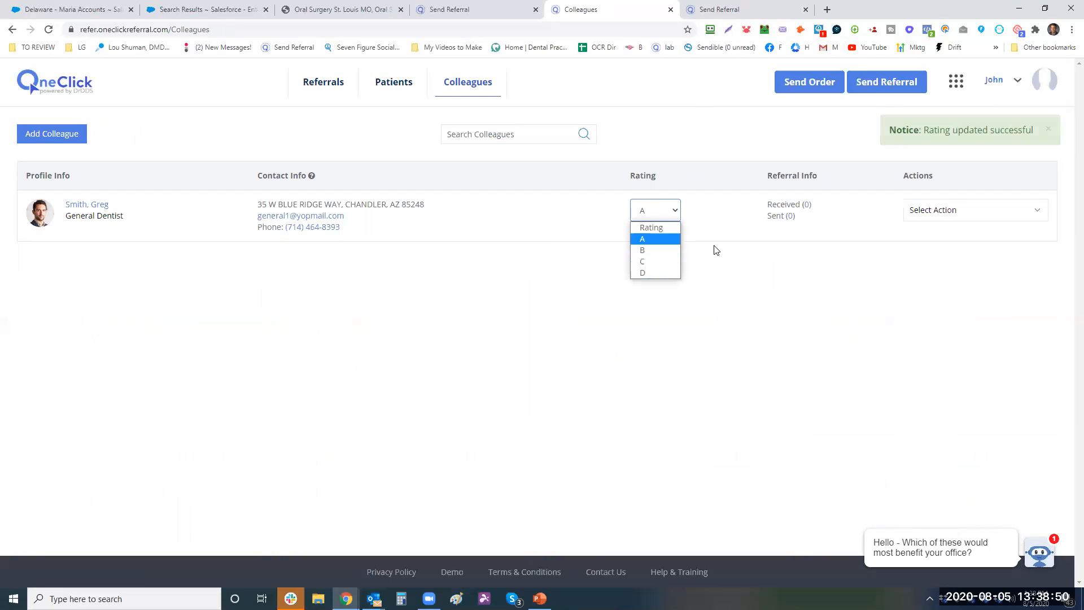
{"action": "left_click", "coordinate": [786, 257]}
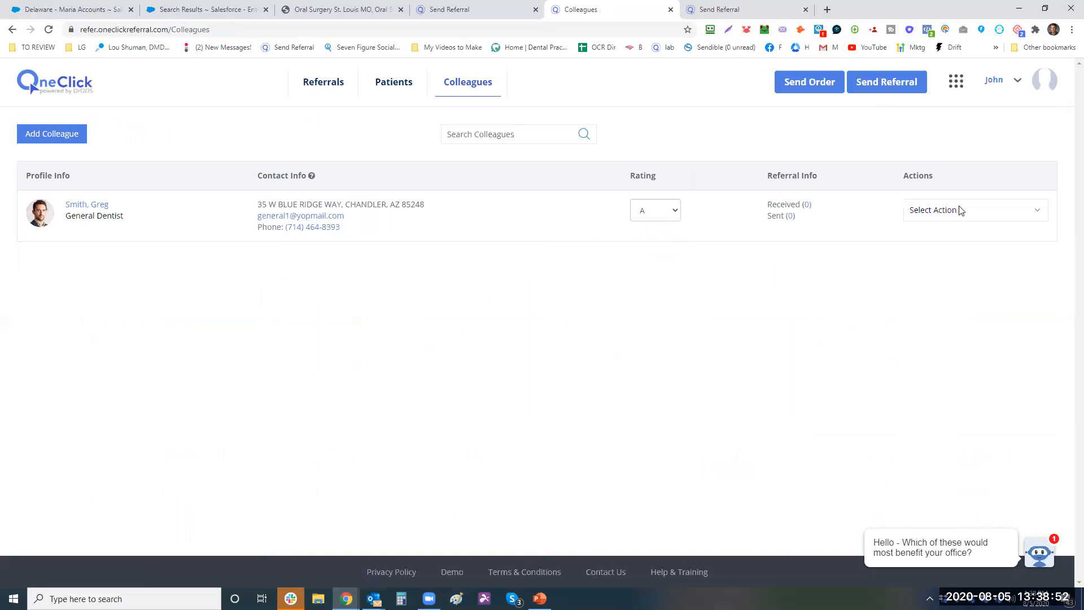
{"action": "left_click", "coordinate": [977, 210]}
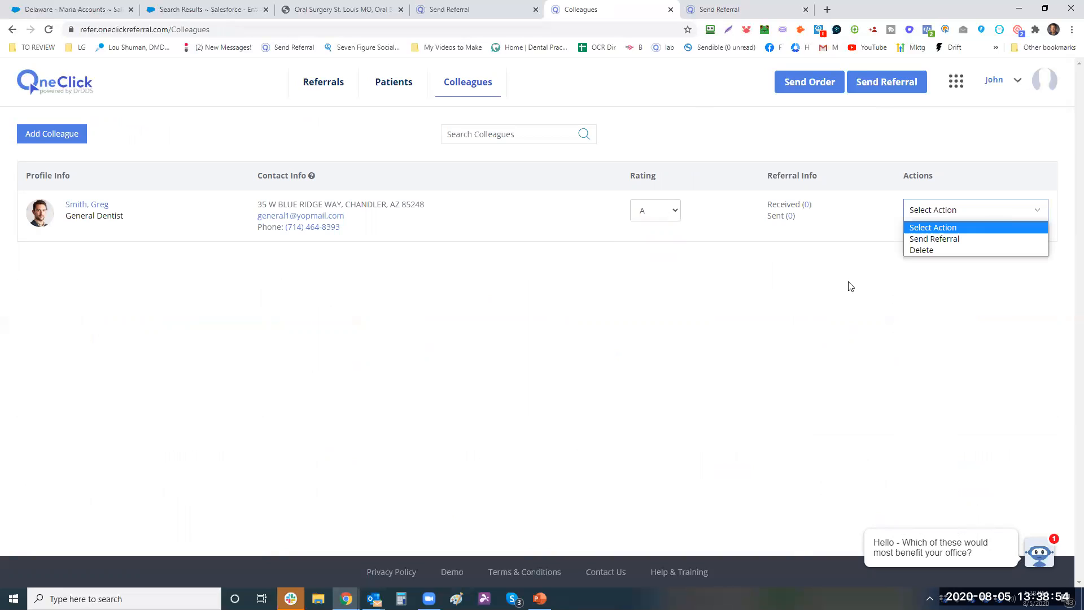
{"action": "left_click", "coordinate": [599, 254]}
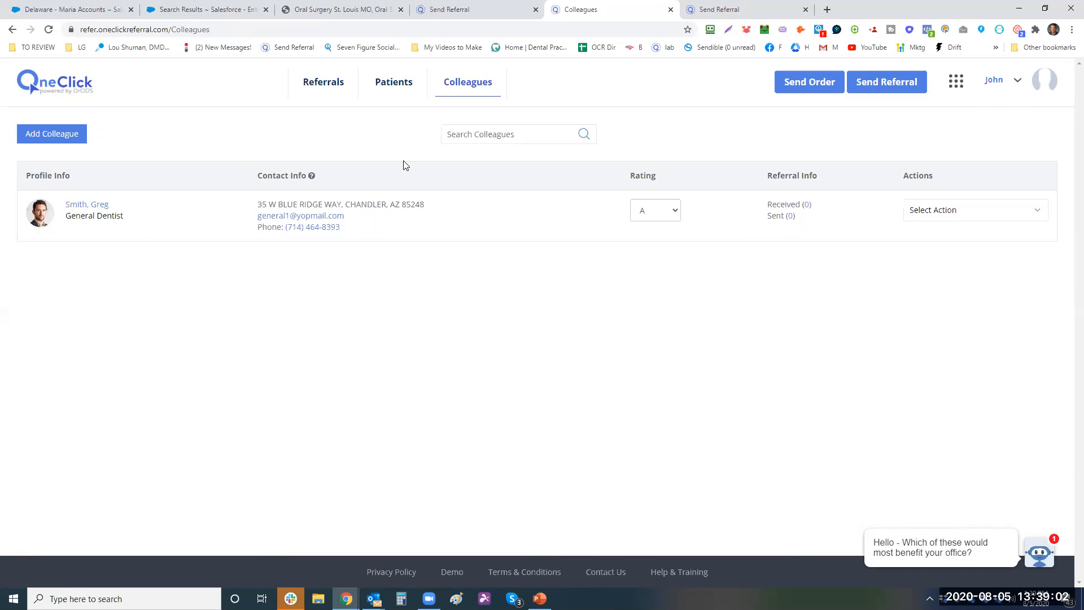
- View Test Patient's Patient History from the Patients list, then return to Referrals
{"action": "left_click", "coordinate": [390, 85]}
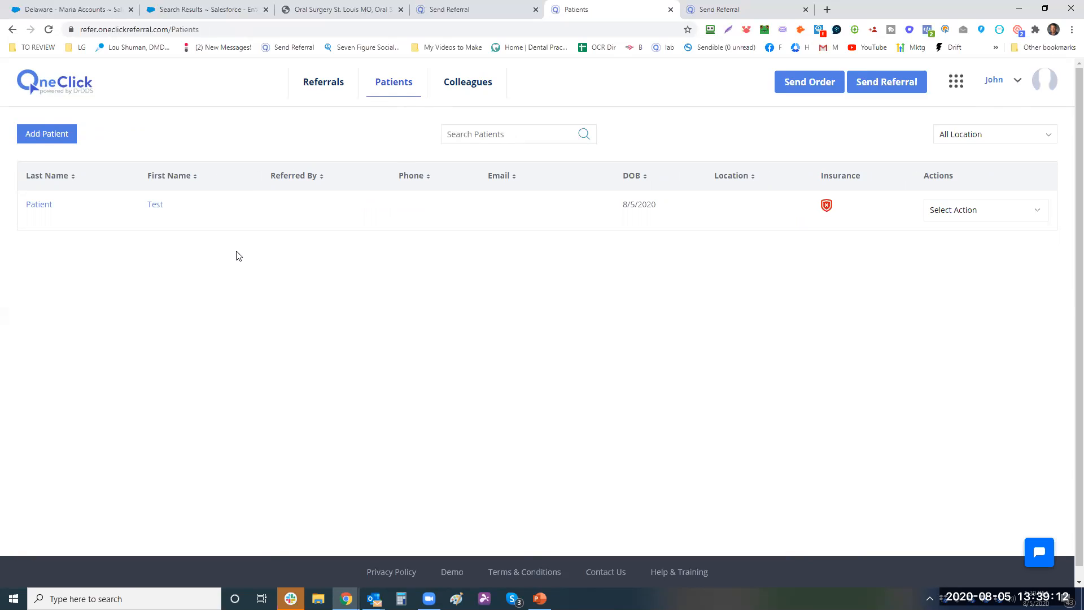
{"action": "left_click", "coordinate": [152, 208]}
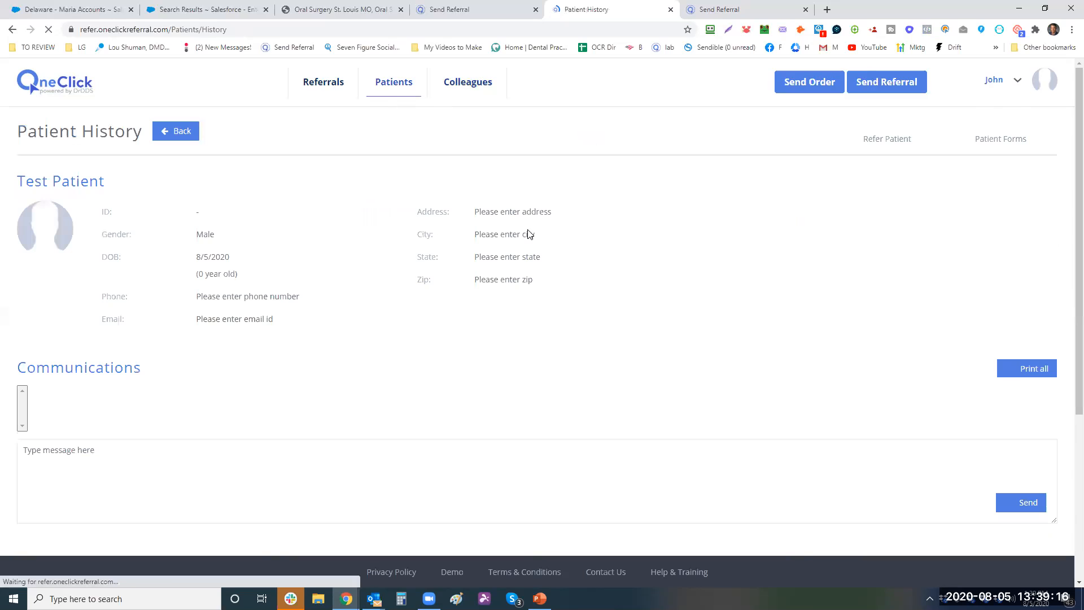
{"action": "scroll", "coordinate": [1069, 237], "scroll_direction": "down", "scroll_amount": 4}
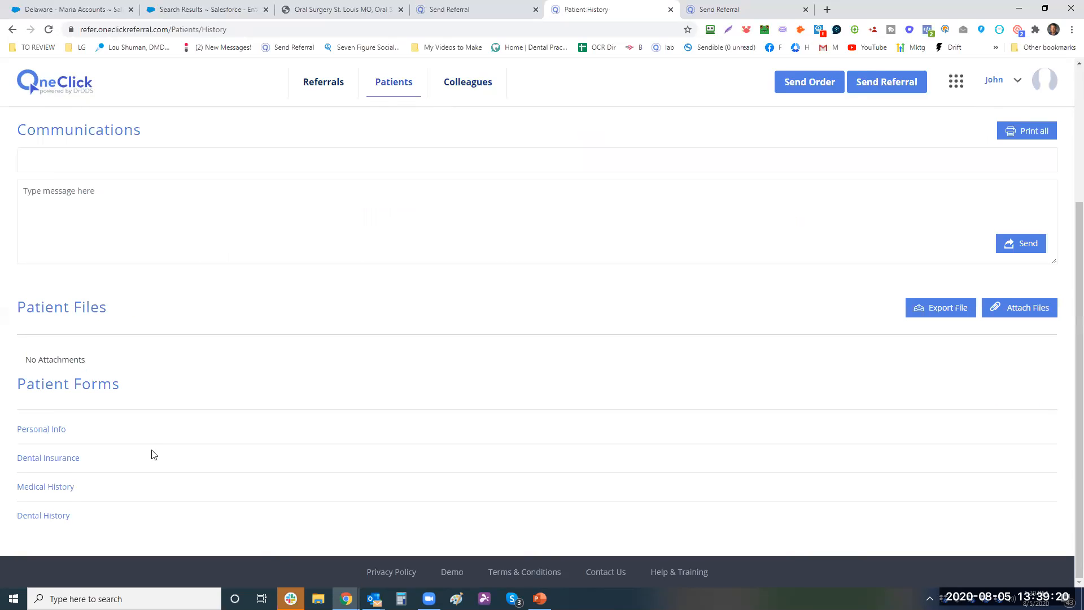
{"action": "scroll", "coordinate": [211, 372], "scroll_direction": "up", "scroll_amount": 4}
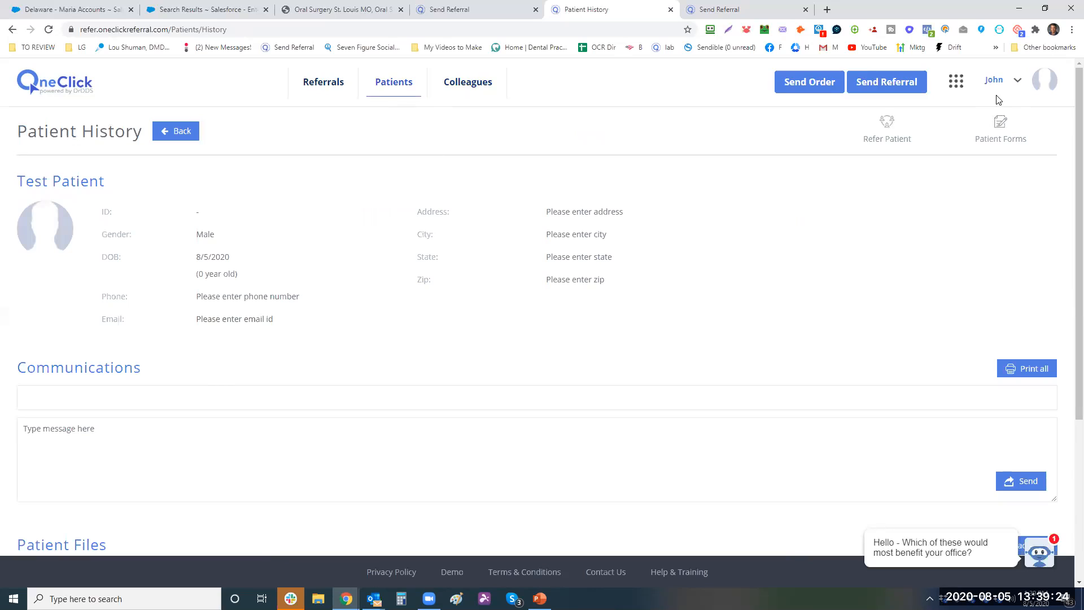
{"action": "left_click", "coordinate": [317, 83]}
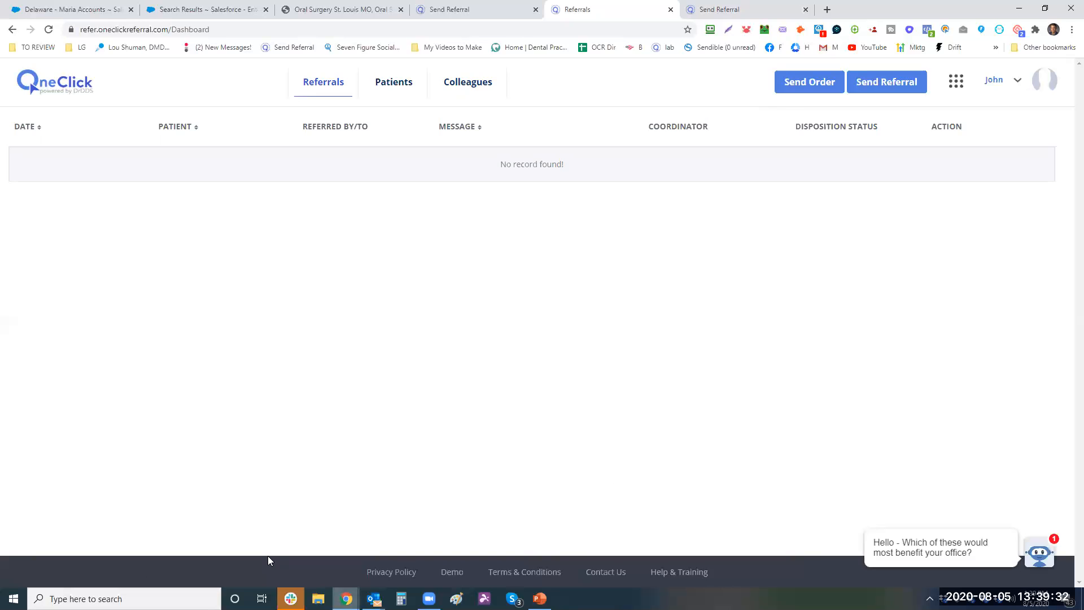
- Copy the account holder's name from the My Profile settings page
{"action": "left_click", "coordinate": [1015, 83]}
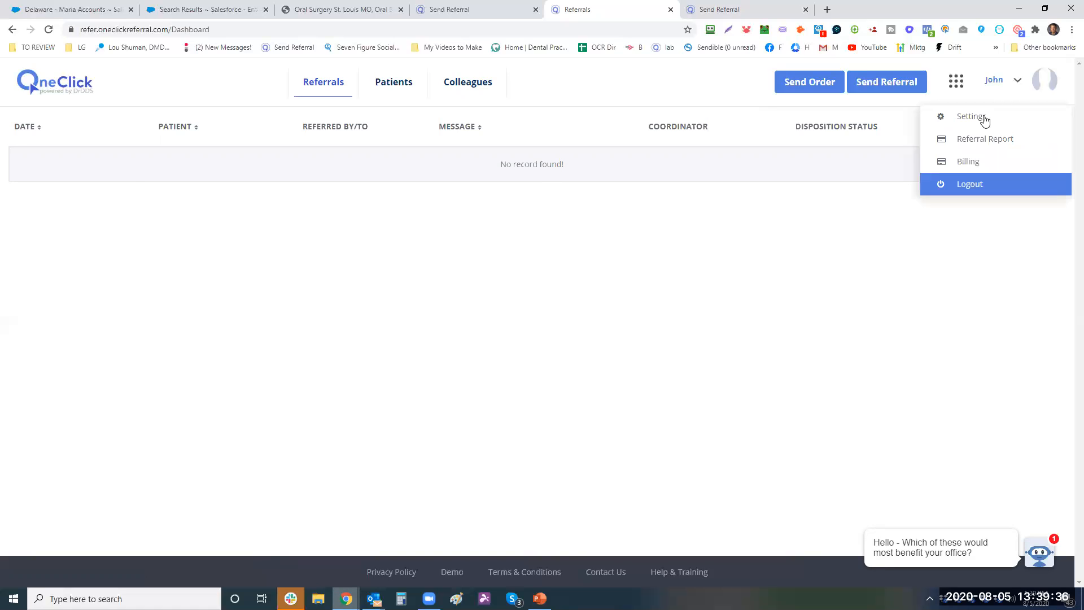
{"action": "left_click", "coordinate": [985, 120]}
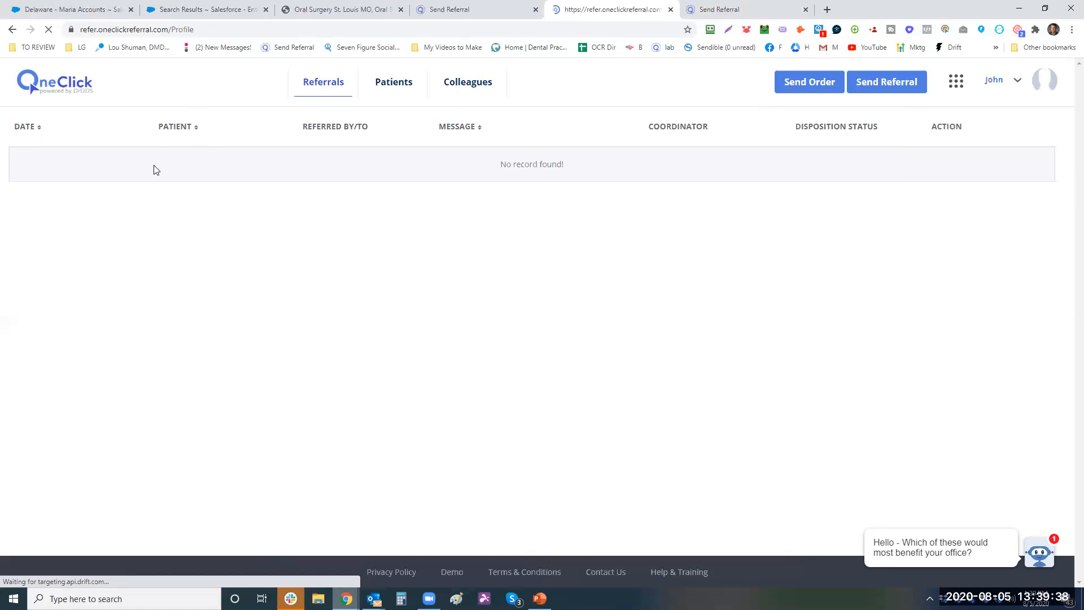
{"action": "left_click_drag", "start_coordinate": [27, 165], "coordinate": [69, 181]}
{"action": "key", "text": "ctrl+c"}
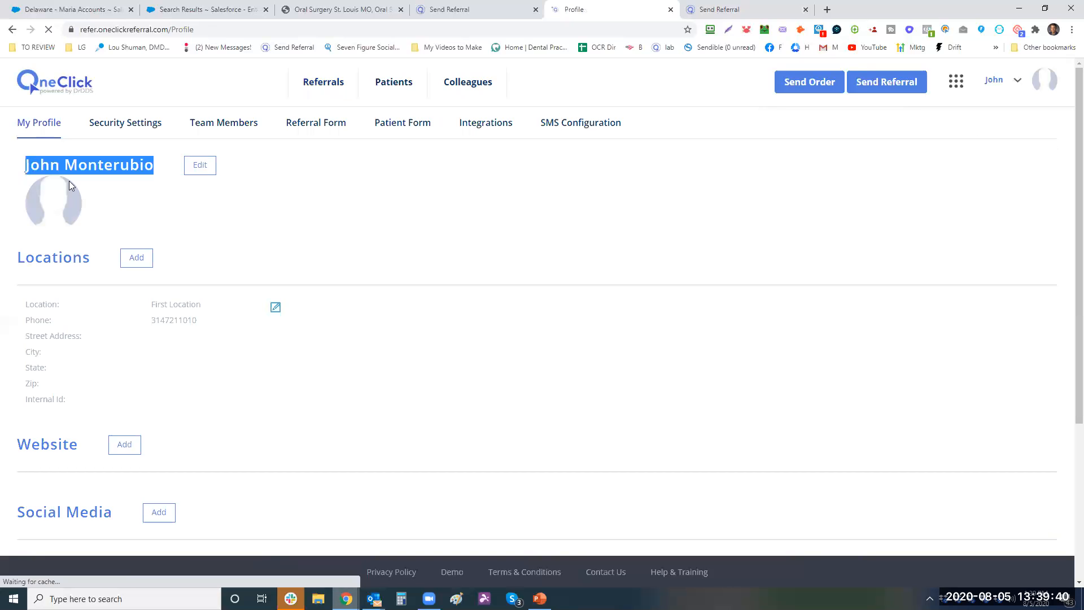
{"action": "right_click", "coordinate": [29, 163]}
{"action": "left_click", "coordinate": [68, 176]}
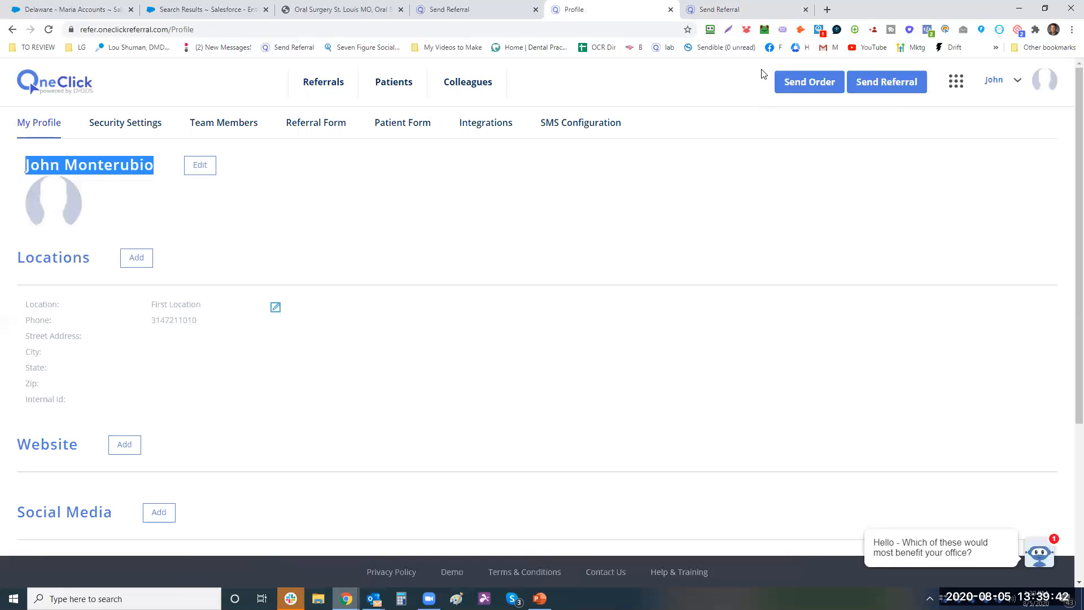
- Load OneClick Referral in a private window, allow location, and enter the demo account password
{"action": "left_click", "coordinate": [1070, 30]}
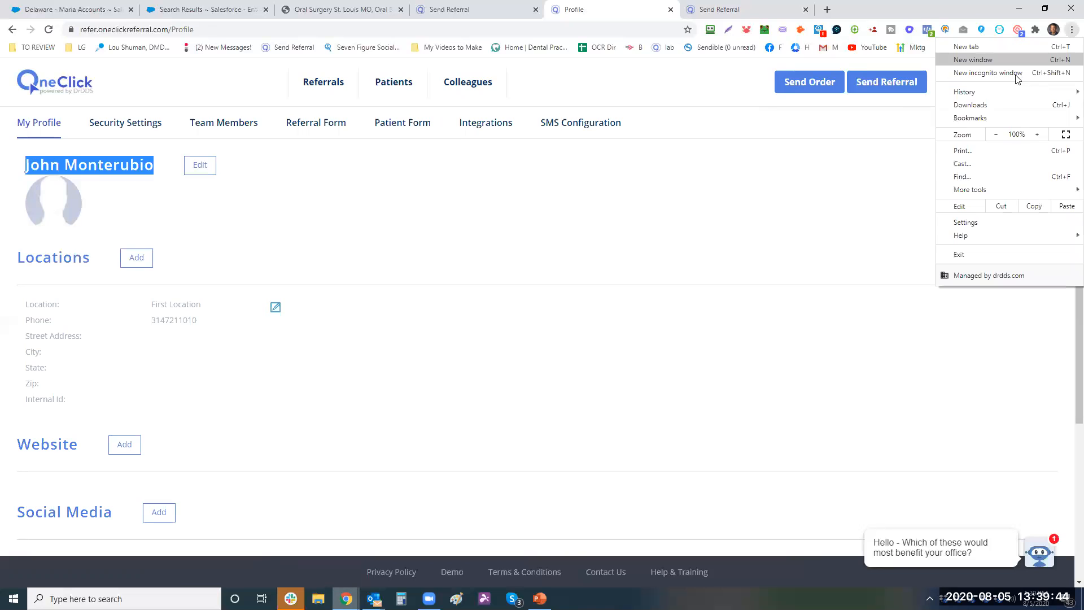
{"action": "left_click", "coordinate": [1017, 75]}
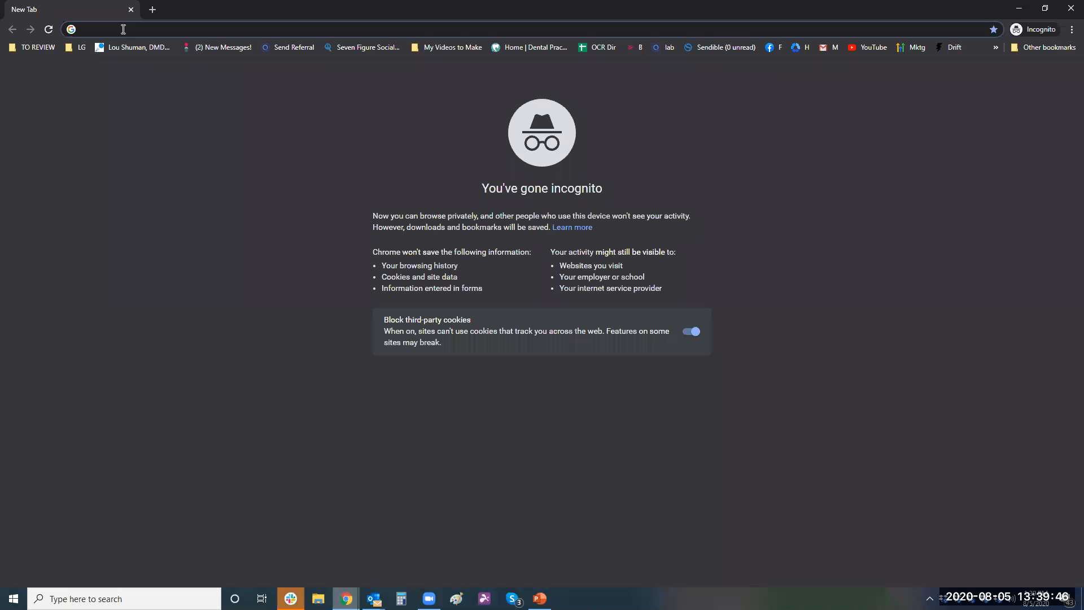
{"action": "type", "text": "refer"}
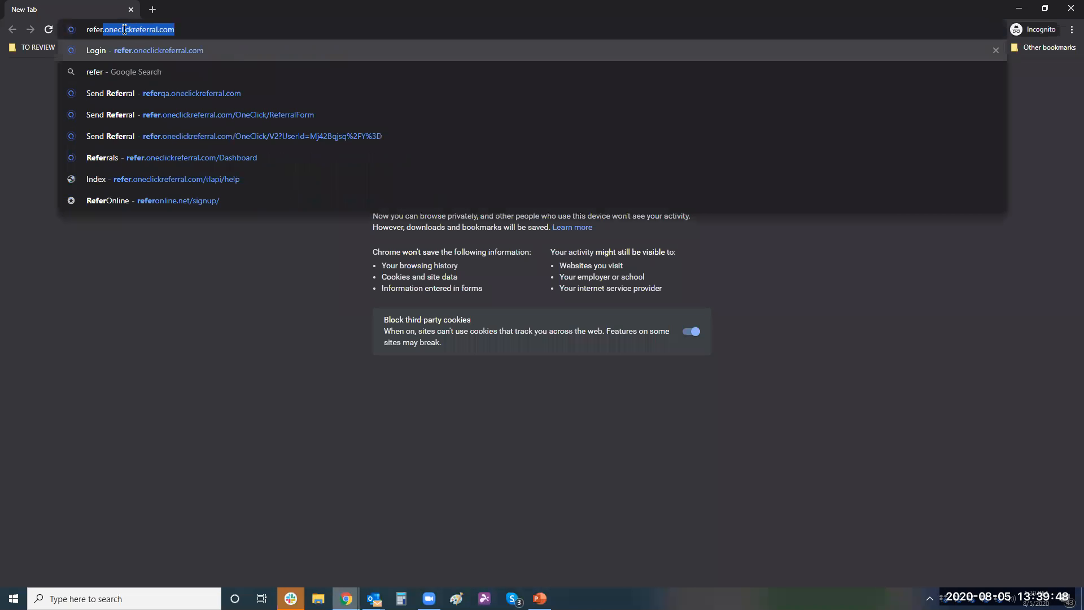
{"action": "key", "text": "Return"}
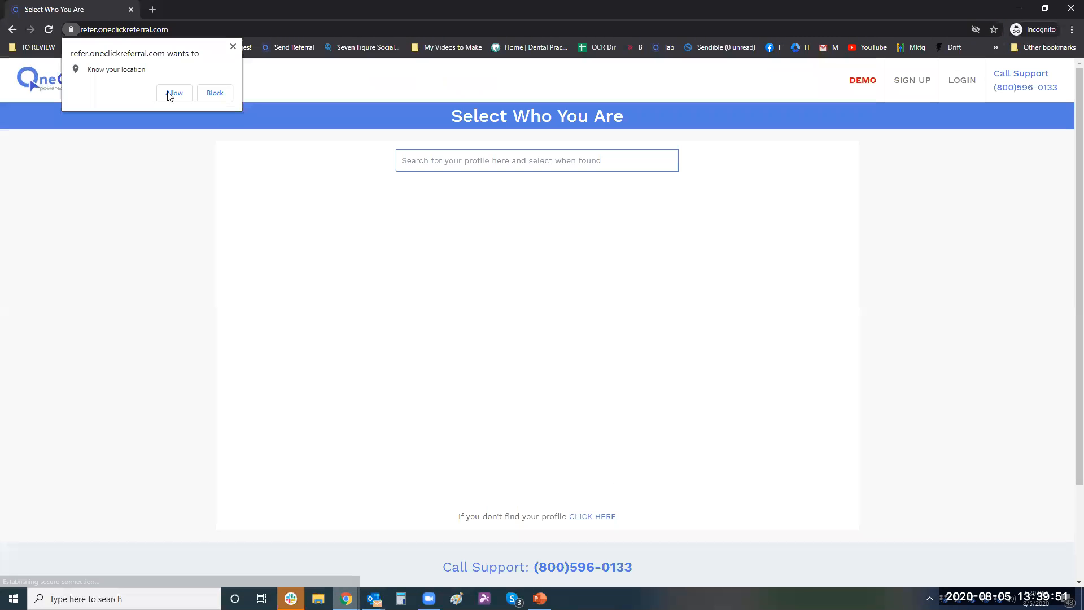
{"action": "left_click", "coordinate": [169, 94]}
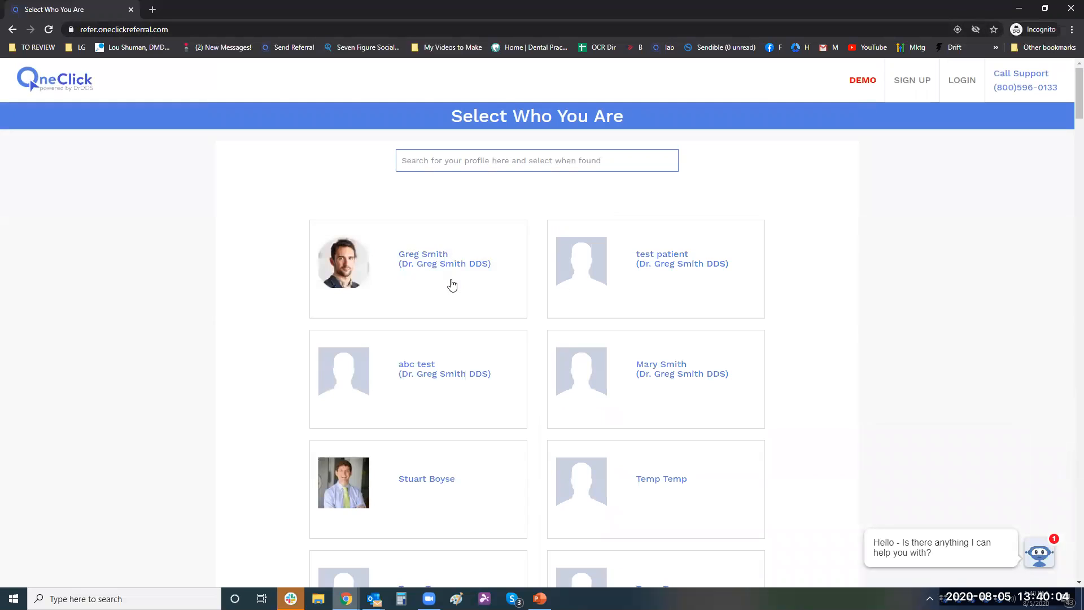
{"action": "left_click", "coordinate": [416, 257]}
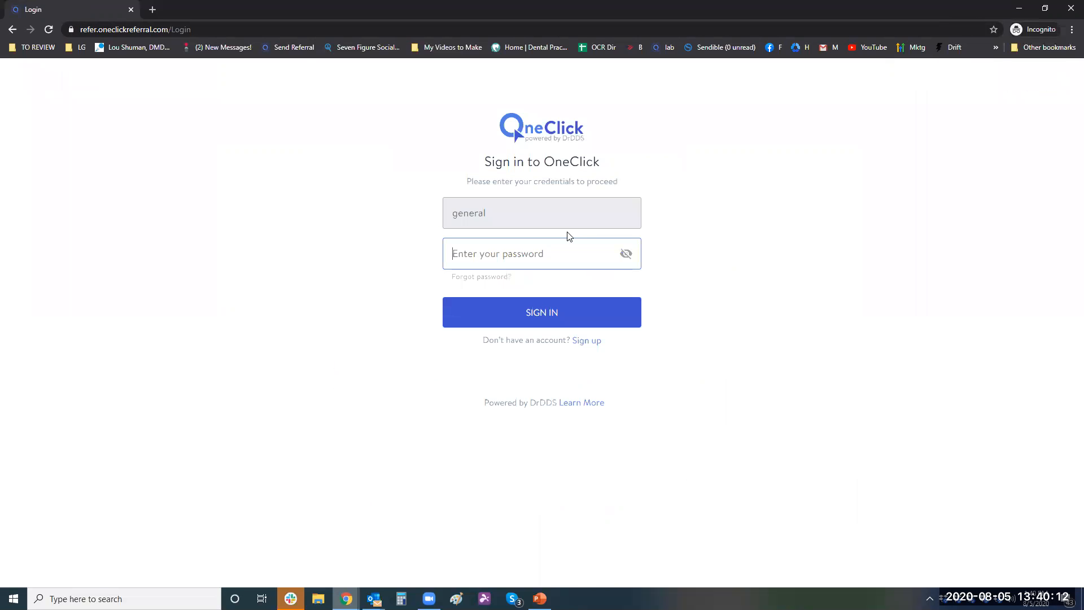
{"action": "type", "text": "******"}
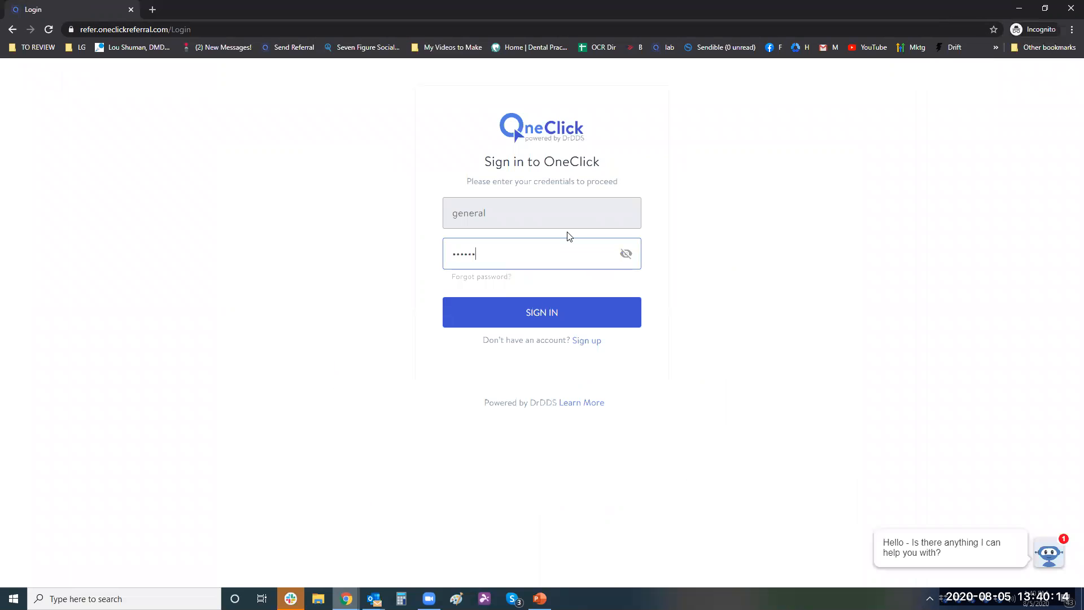
{"action": "type", "text": "*****"}
- Sign in and choose the oral surgeon as the Send To recipient using his pasted name
{"action": "key", "text": "Return"}
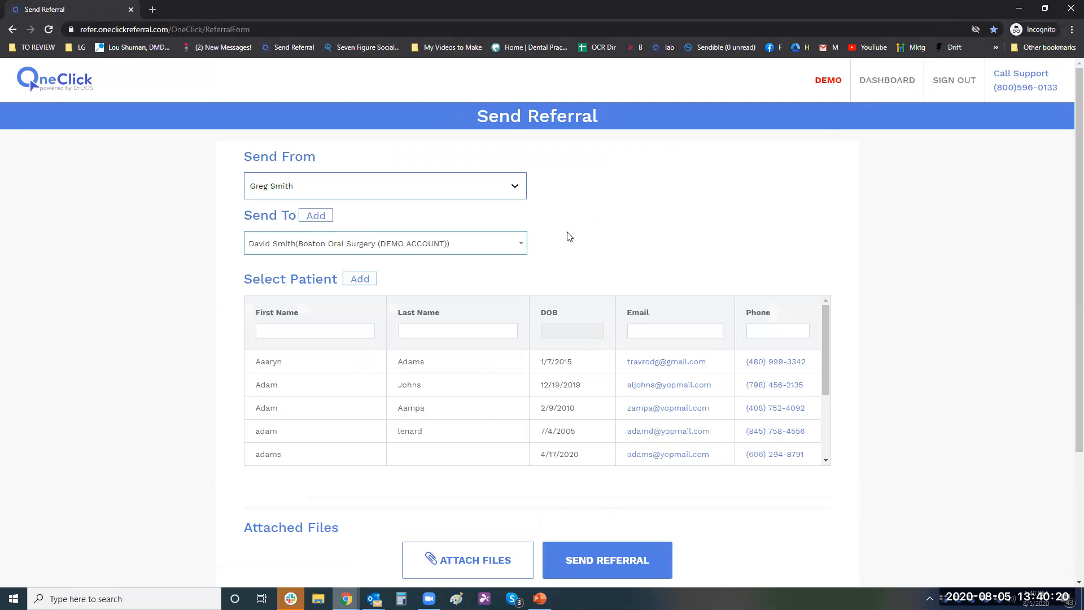
{"action": "left_click", "coordinate": [430, 257]}
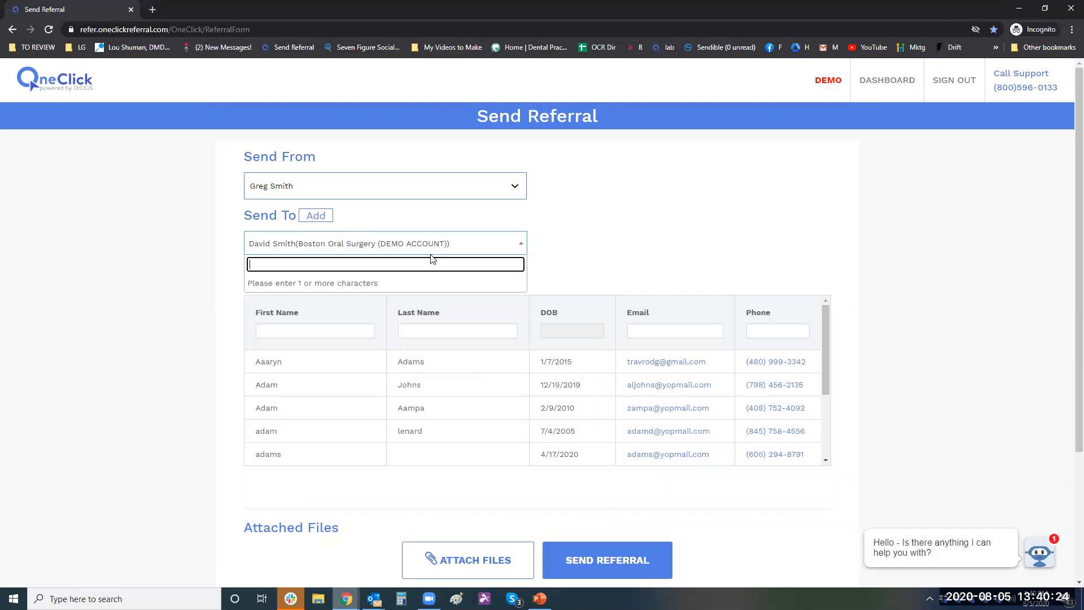
{"action": "type", "text": "re"}
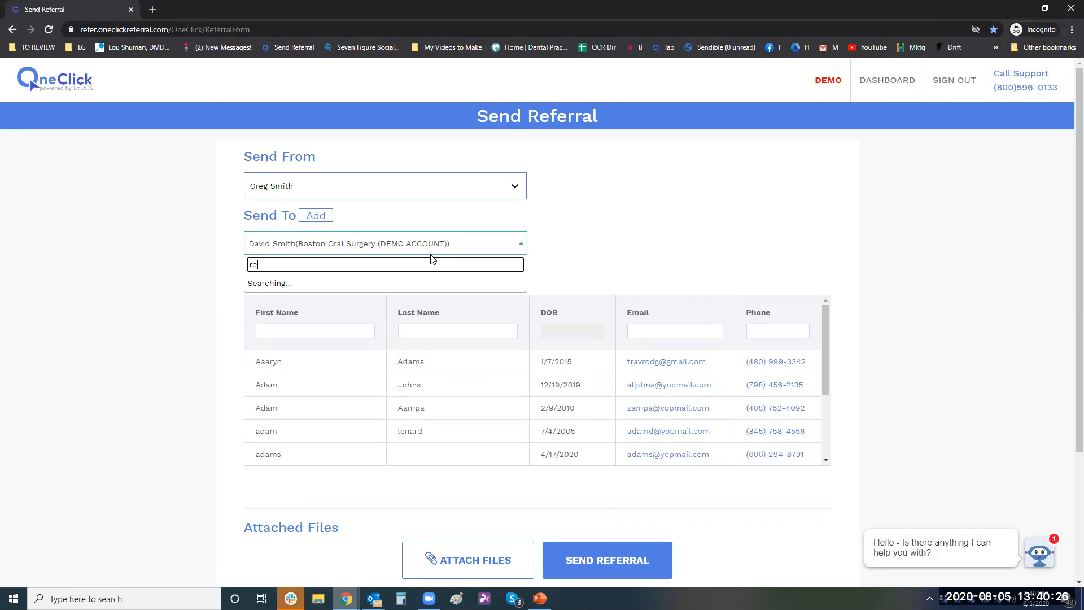
{"action": "key", "text": "BackSpace"}
{"action": "key", "text": "BackSpace"}
{"action": "type", "text": "r"}
{"action": "key", "text": "BackSpace"}
{"action": "key", "text": "ctrl+v"}
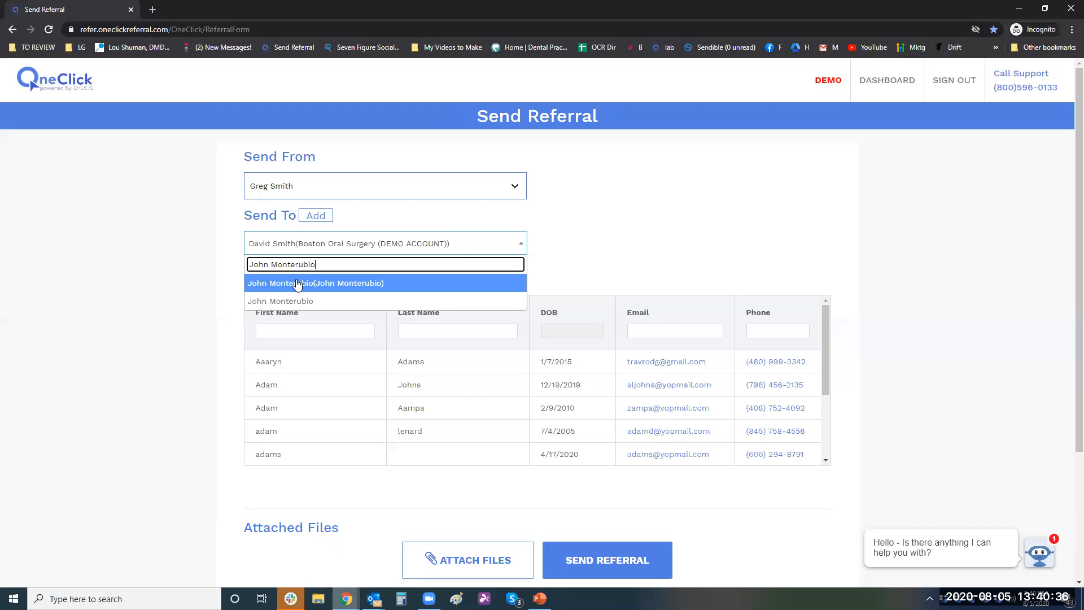
{"action": "left_click", "coordinate": [370, 282]}
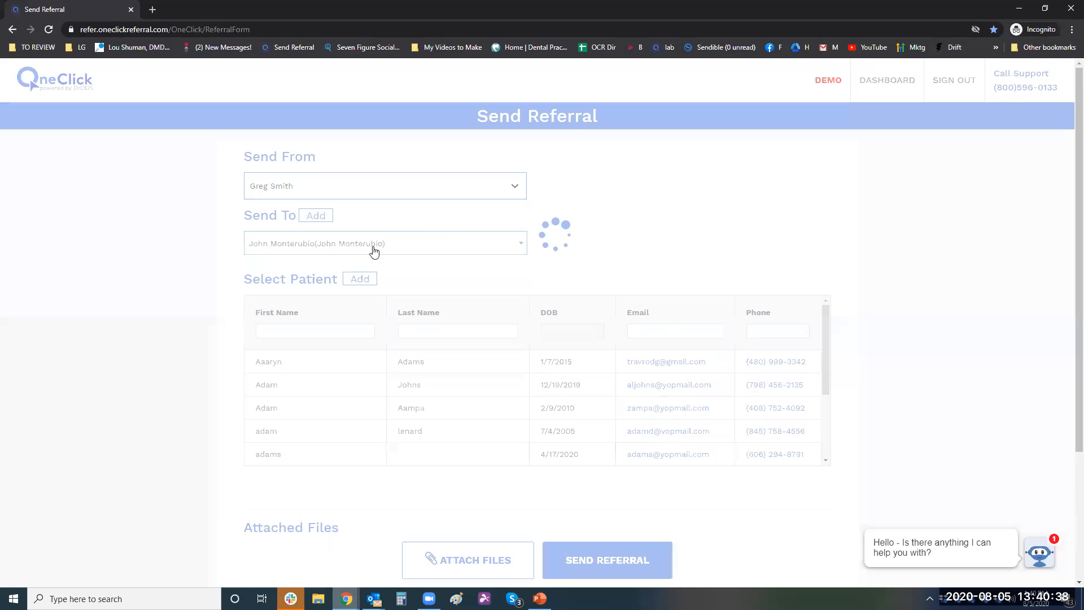
{"action": "left_click", "coordinate": [518, 243]}
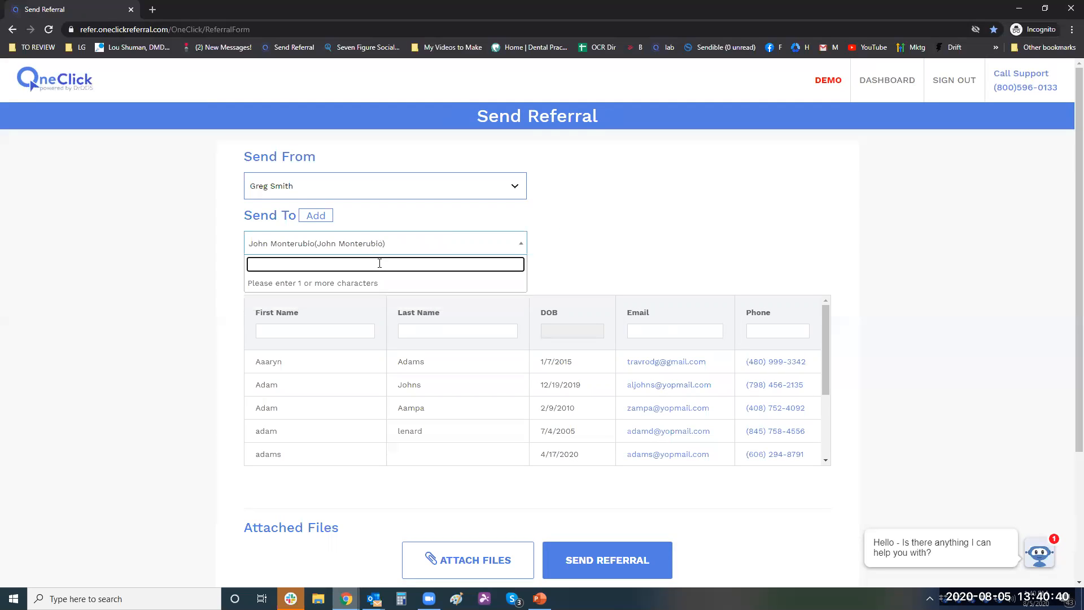
{"action": "key", "text": "ctrl+v"}
{"action": "left_click", "coordinate": [304, 300]}
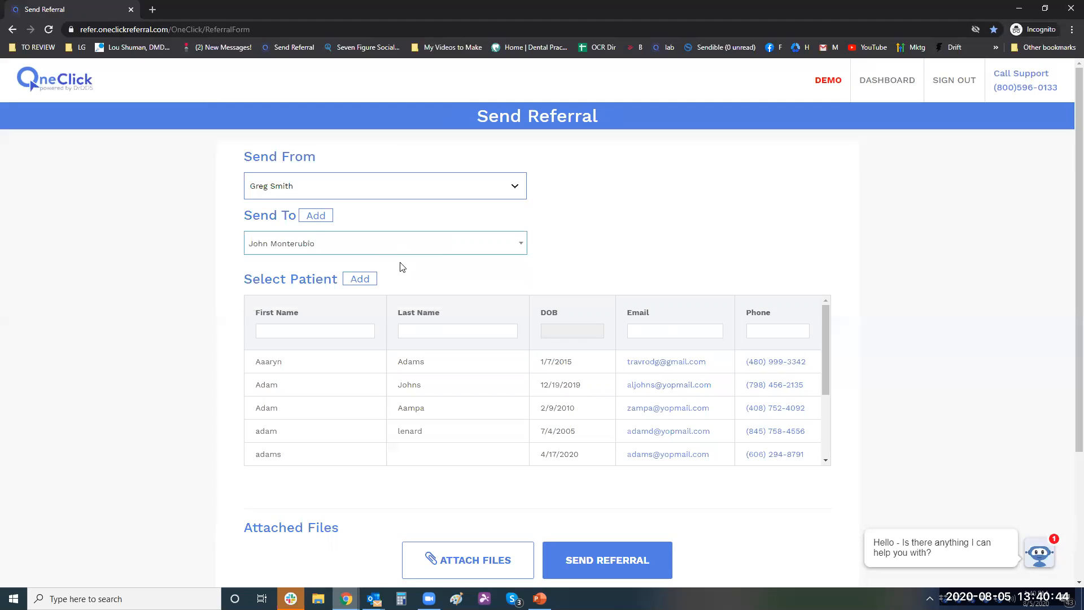
- Make the second provider the sender, reselect the surgeon, and attach the first listed patient
{"action": "left_click", "coordinate": [354, 183]}
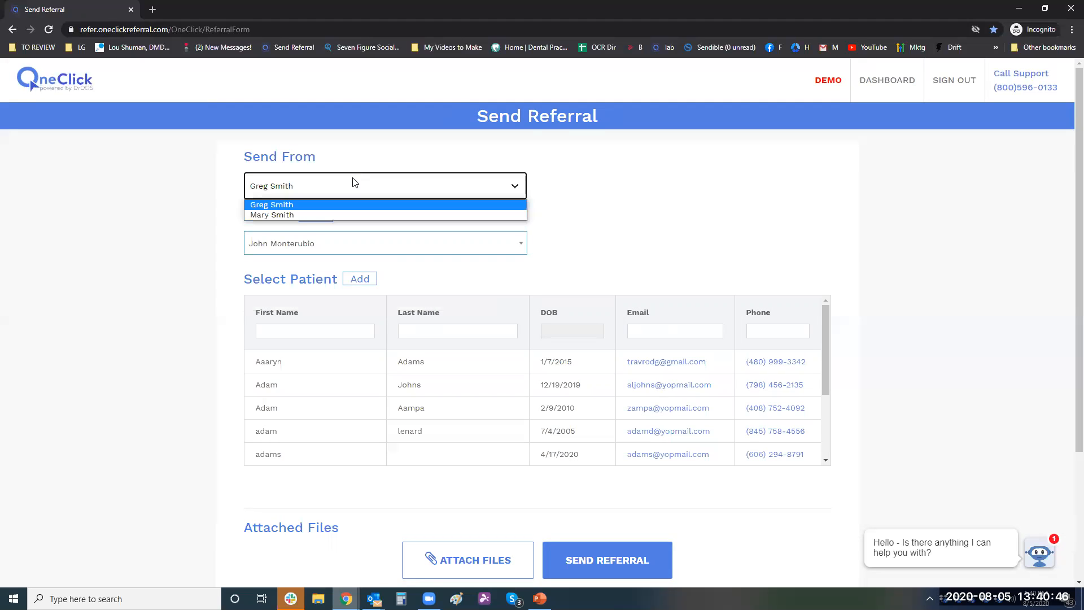
{"action": "left_click", "coordinate": [314, 215]}
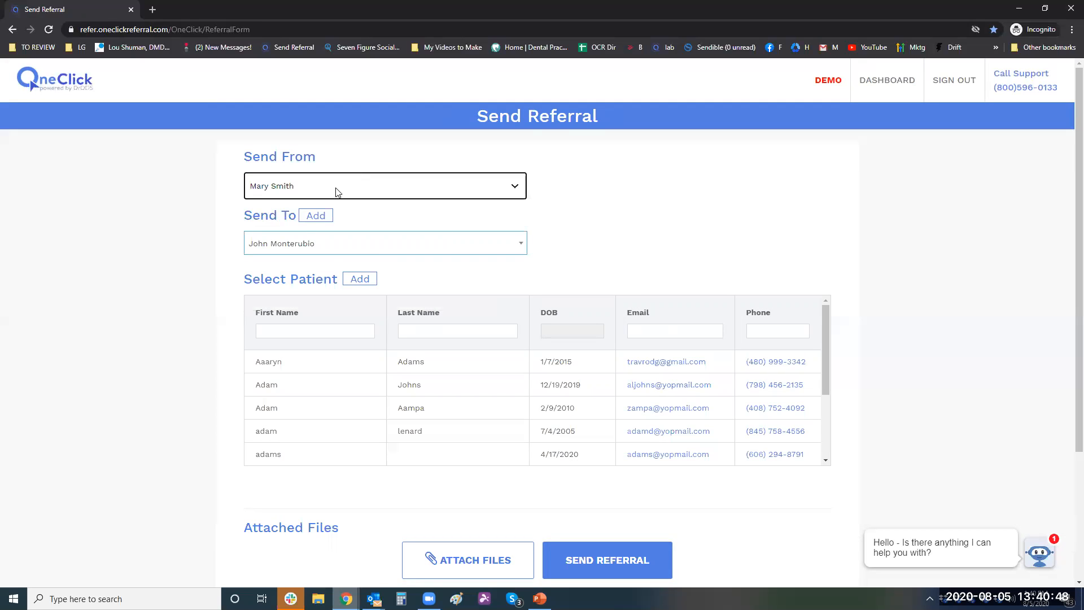
{"action": "left_click", "coordinate": [330, 249]}
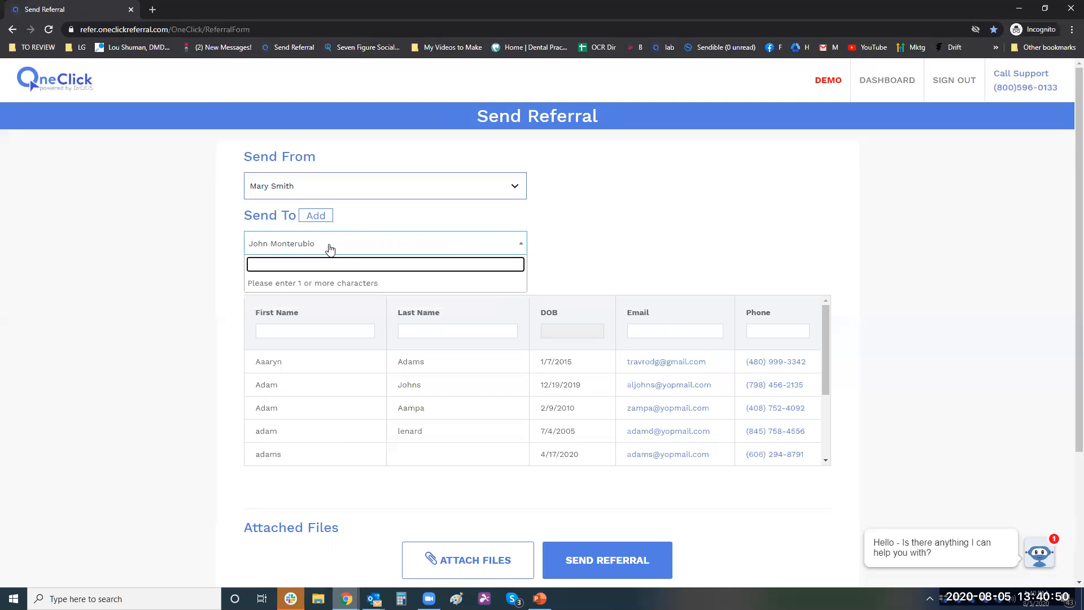
{"action": "type", "text": "john"}
{"action": "key", "text": "BackSpace"}
{"action": "key", "text": "BackSpace"}
{"action": "key", "text": "BackSpace"}
{"action": "key", "text": "BackSpace"}
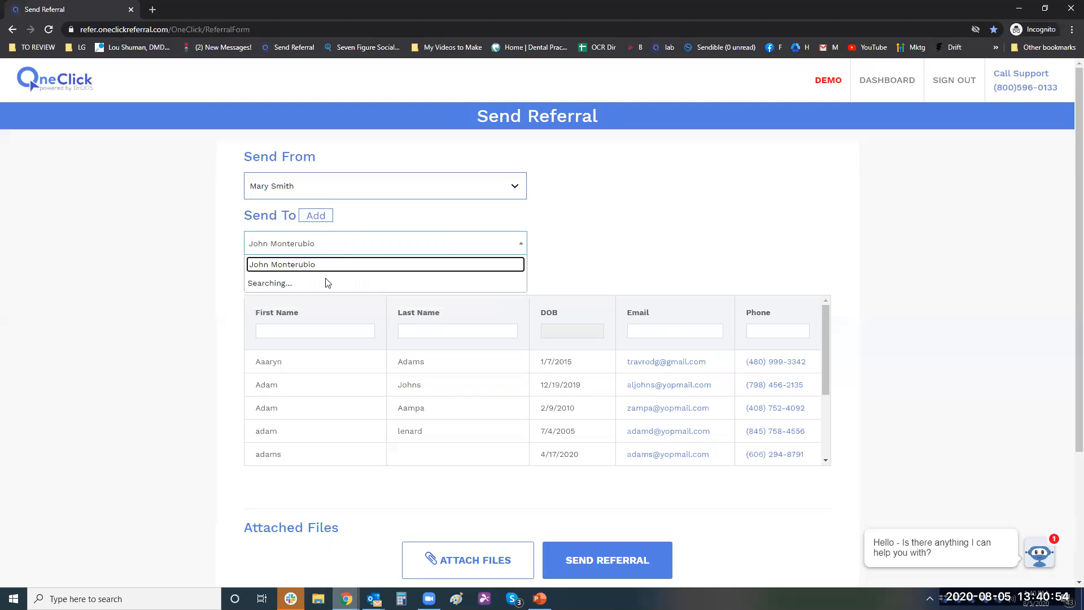
{"action": "left_click", "coordinate": [344, 282]}
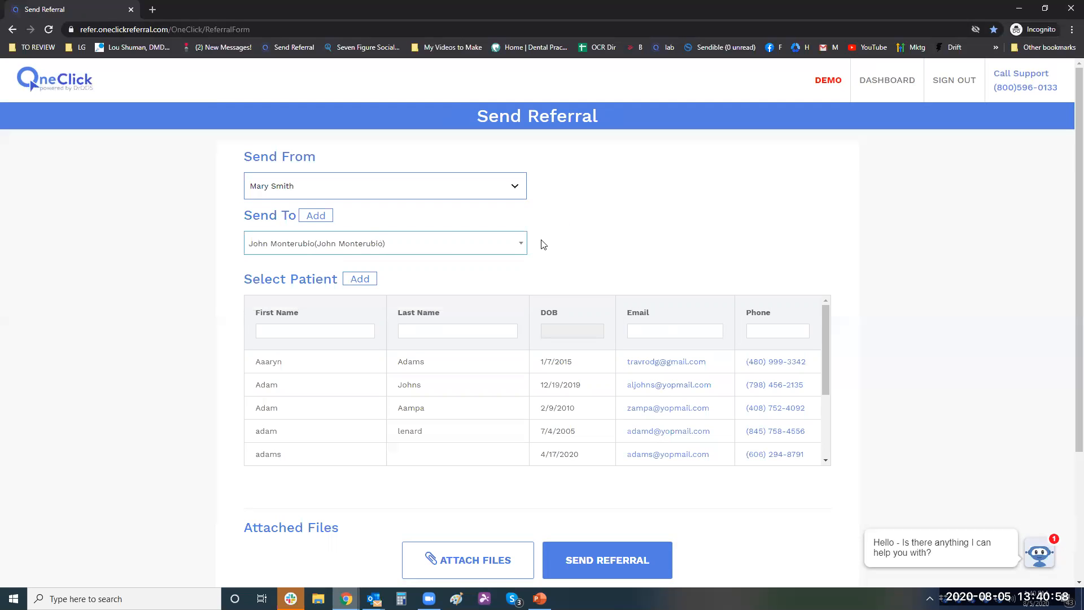
{"action": "left_click", "coordinate": [528, 358]}
{"action": "left_click", "coordinate": [430, 363]}
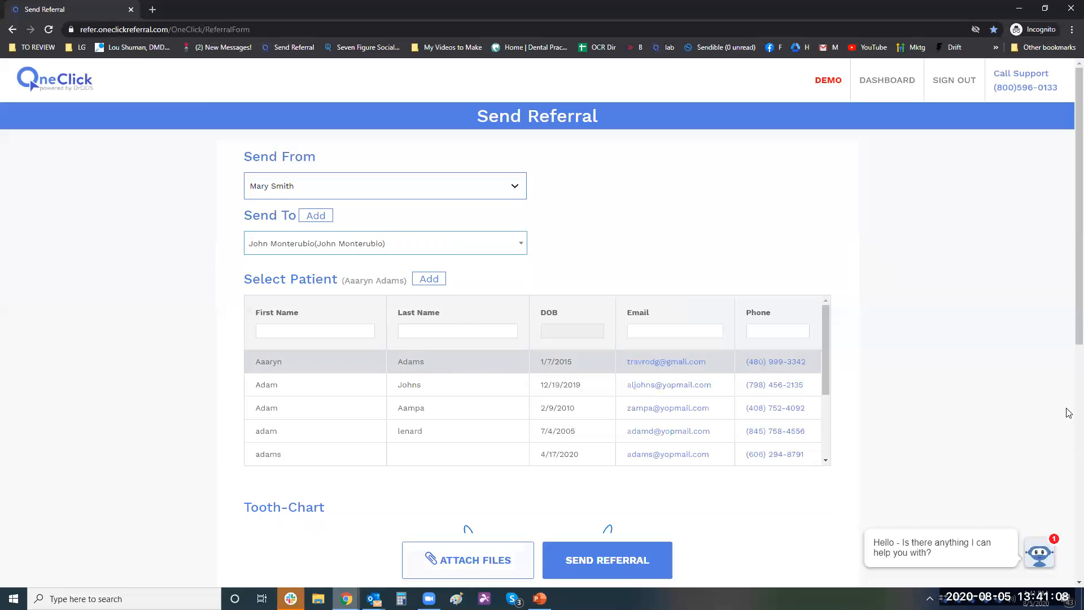
- Send the referral with teeth 4 and 5 marked, then bring the Profile page window forward
{"action": "scroll", "coordinate": [414, 196], "scroll_direction": "down", "scroll_amount": 5}
{"action": "scroll", "coordinate": [446, 187], "scroll_direction": "down", "scroll_amount": 2}
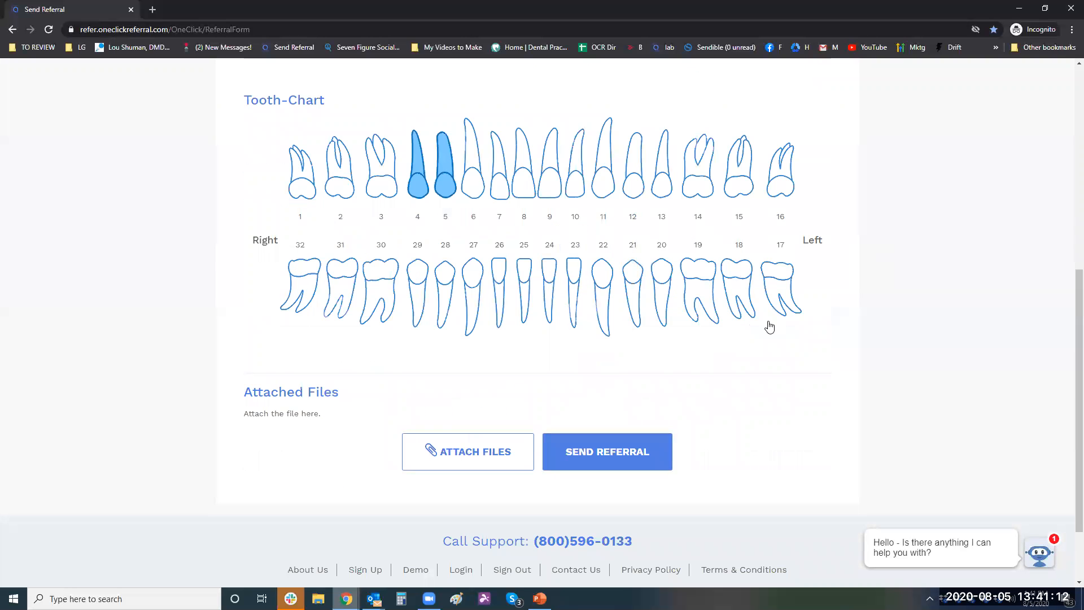
{"action": "scroll", "coordinate": [766, 321], "scroll_direction": "up", "scroll_amount": 7}
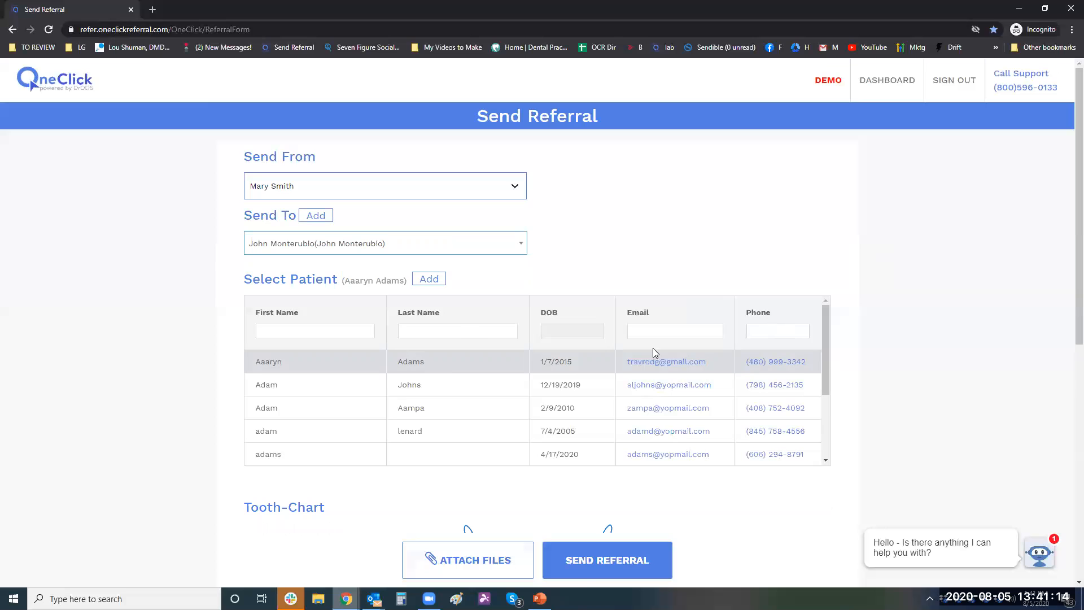
{"action": "left_click", "coordinate": [646, 556]}
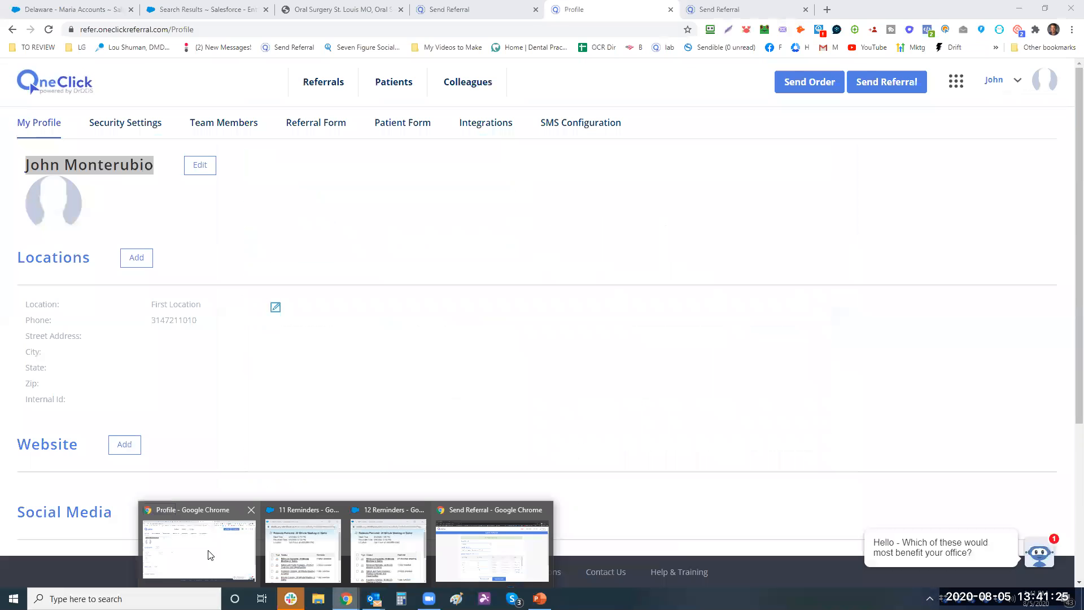
{"action": "left_click", "coordinate": [208, 554]}
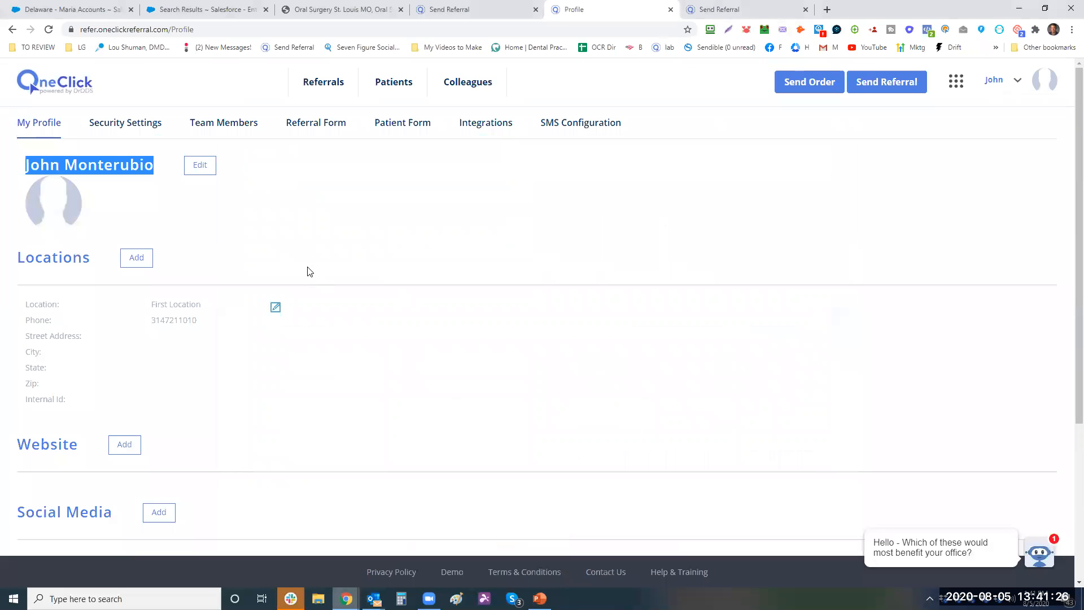
- Enter clinic name 'Greater St. Louis Oral Surgery' in the personal information editor and try saving
{"action": "left_click", "coordinate": [199, 166]}
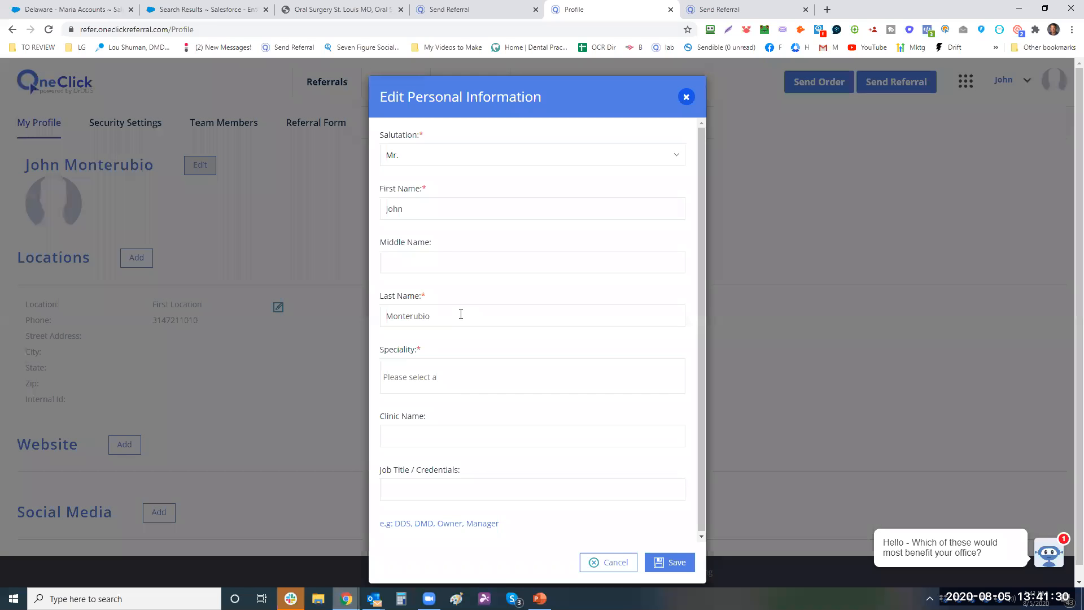
{"action": "left_click", "coordinate": [457, 443]}
{"action": "type", "text": "Greateer"}
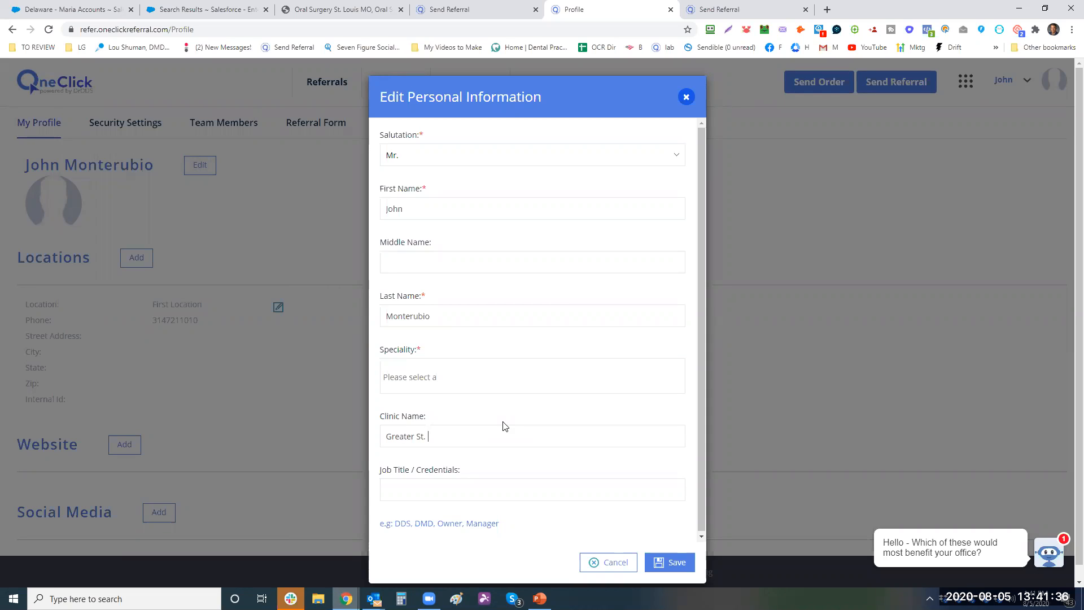
{"action": "type", "text": "St. Louis Oral Surgery"}
{"action": "left_click", "coordinate": [677, 566]}
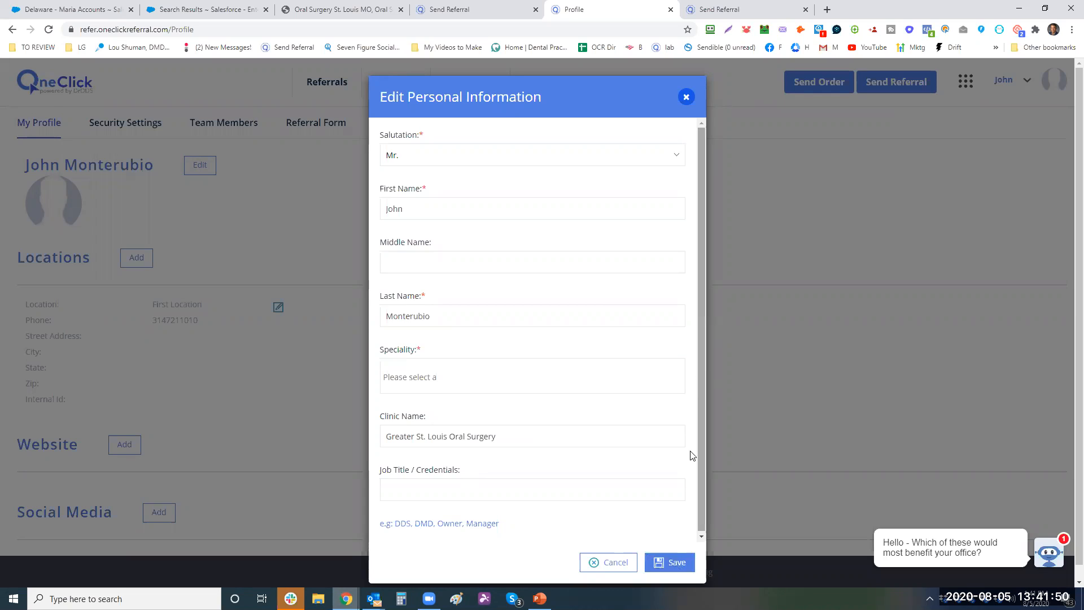
- Choose Oral and Maxillofacial Surgeon as the speciality, then return to the Send Referral form
{"action": "scroll", "coordinate": [518, 489], "scroll_direction": "down", "scroll_amount": 1}
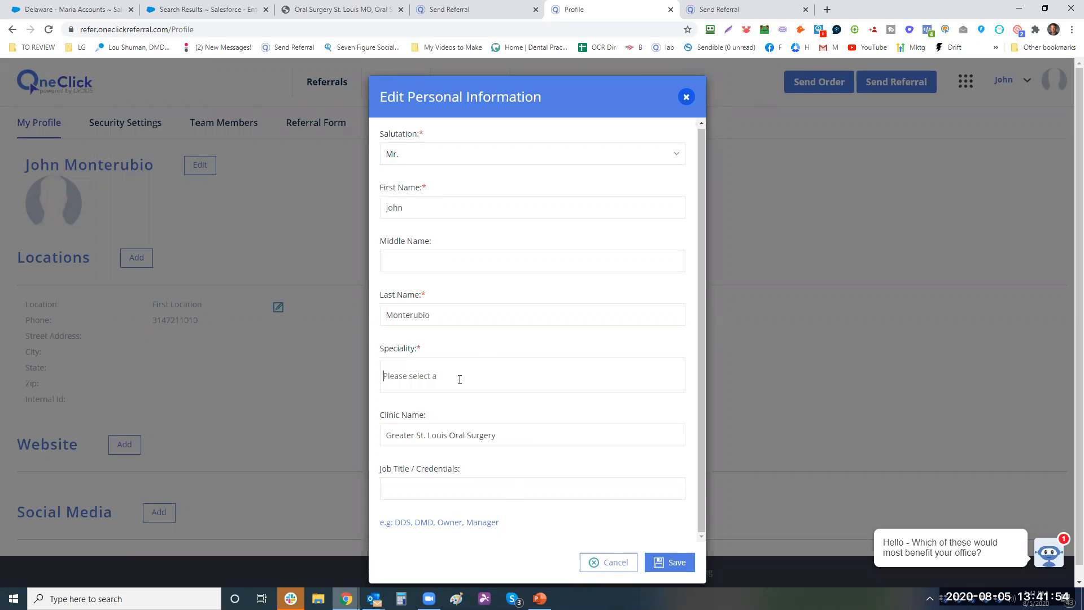
{"action": "type", "text": "oral"}
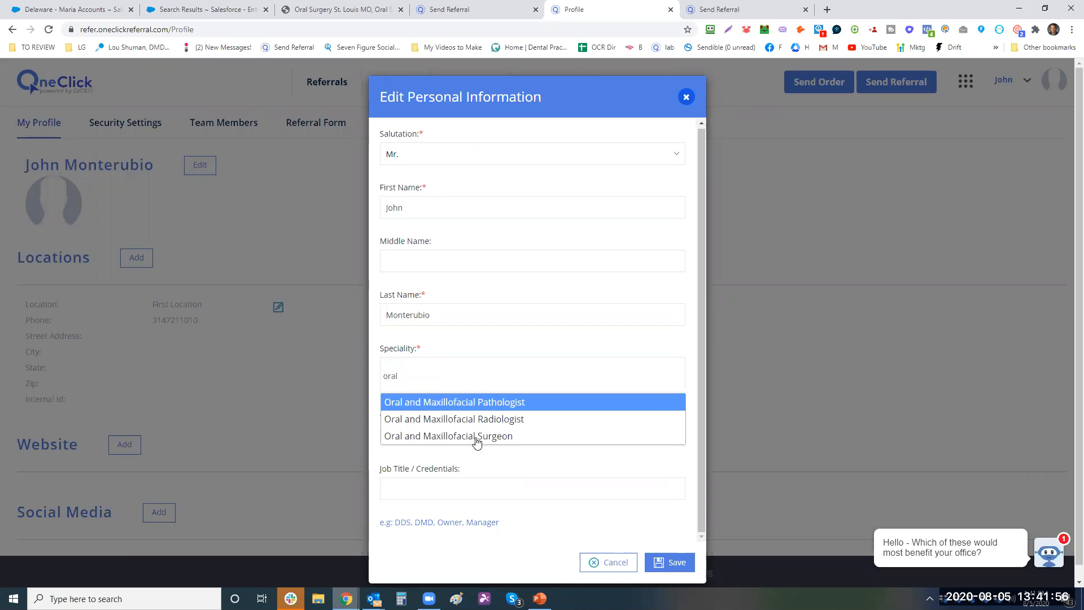
{"action": "key", "text": "Down"}
{"action": "key", "text": "Down"}
{"action": "key", "text": "Return"}
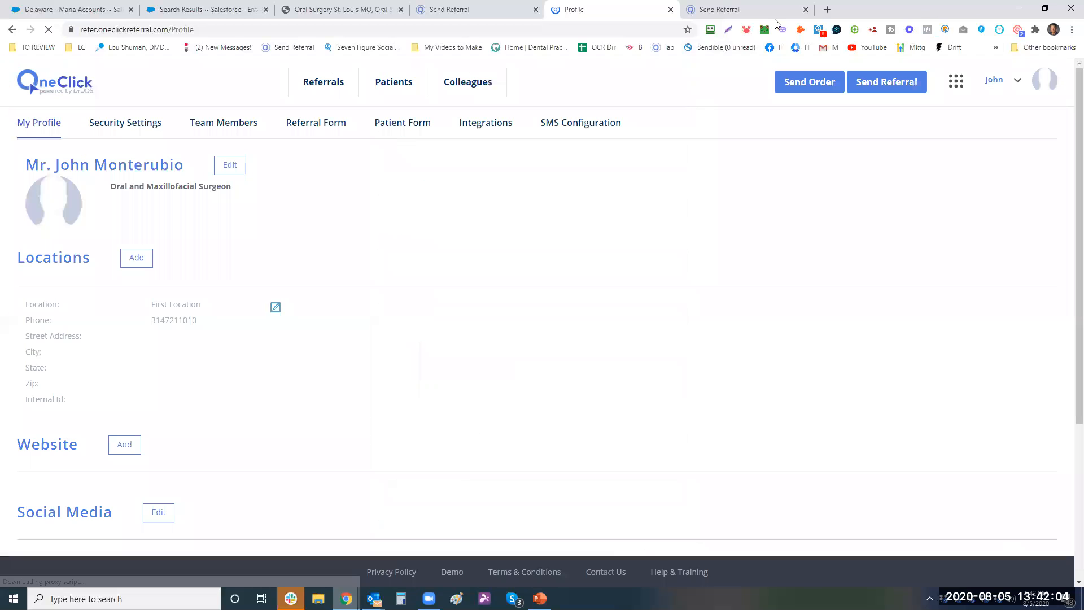
{"action": "left_click", "coordinate": [775, 22]}
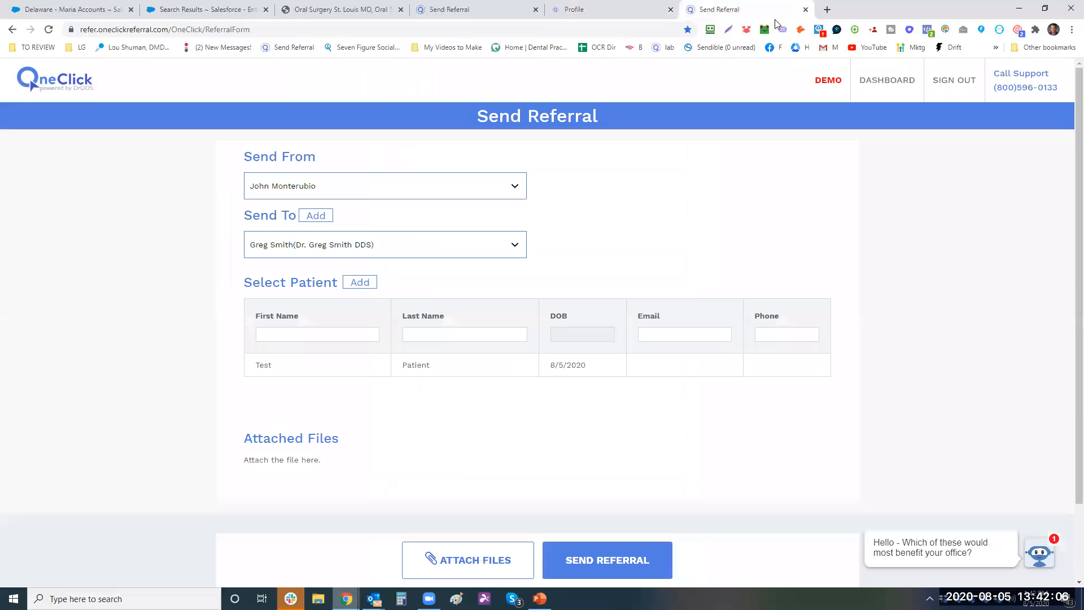